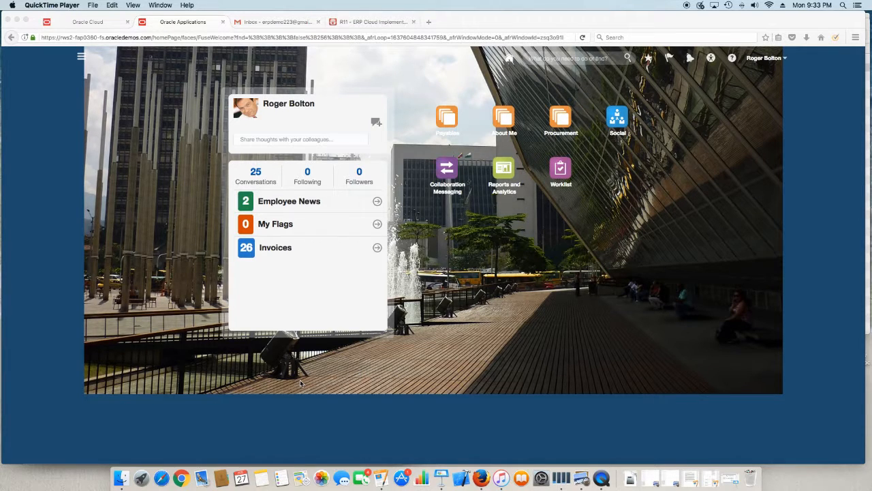
Open the PO162131_Multiple_Lines_US1 demo1 invoice PDF from the Invoice Scan Demo folder and highlight its invoice number.
left_click(121, 477)
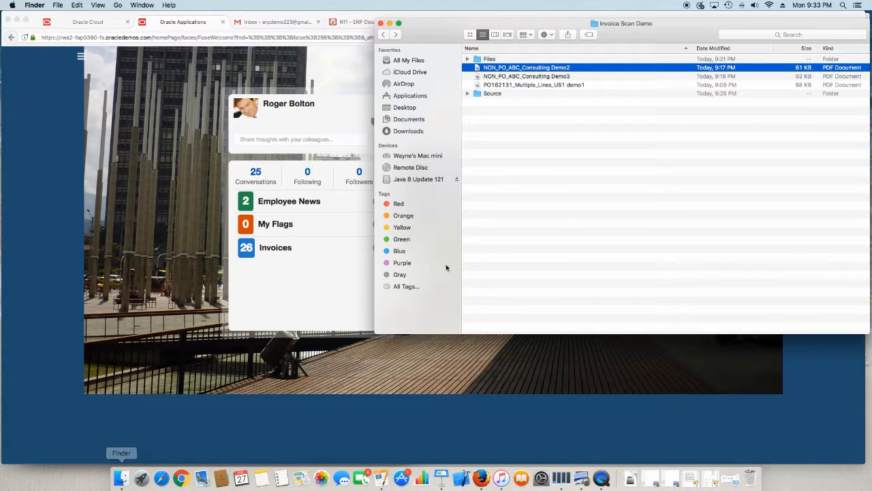
double_click(479, 85)
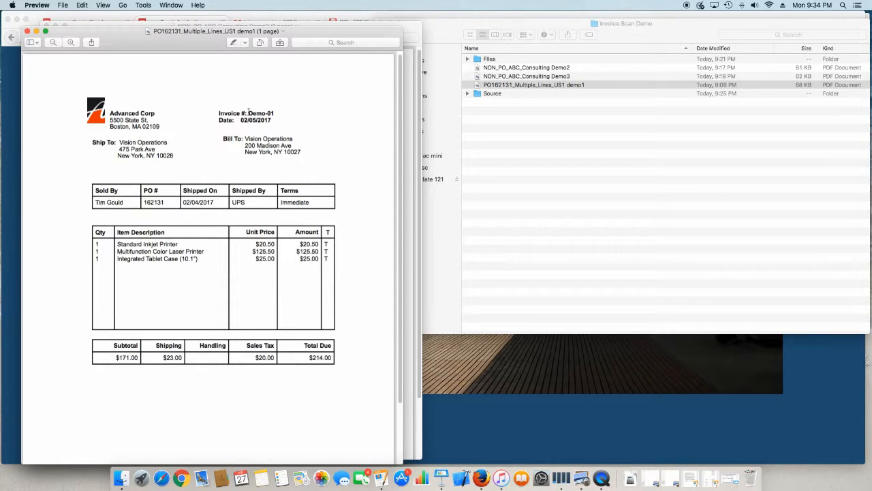
left_click_drag(249, 114, 277, 111)
Bring the NON_PO_ABC_Consulting Demo2 invoice to the front and highlight its invoice number.
left_click_drag(130, 34, 132, 51)
left_click(126, 36)
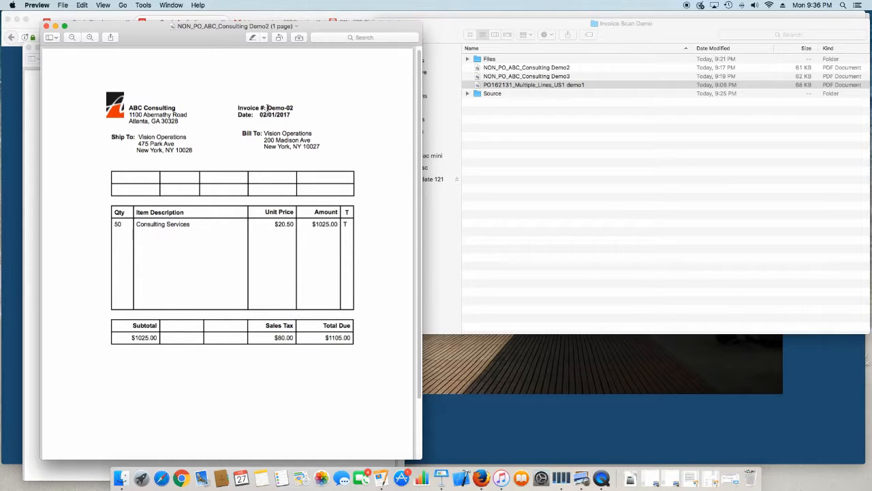
left_click_drag(267, 108, 294, 107)
scroll(204, 170, "down", 1)
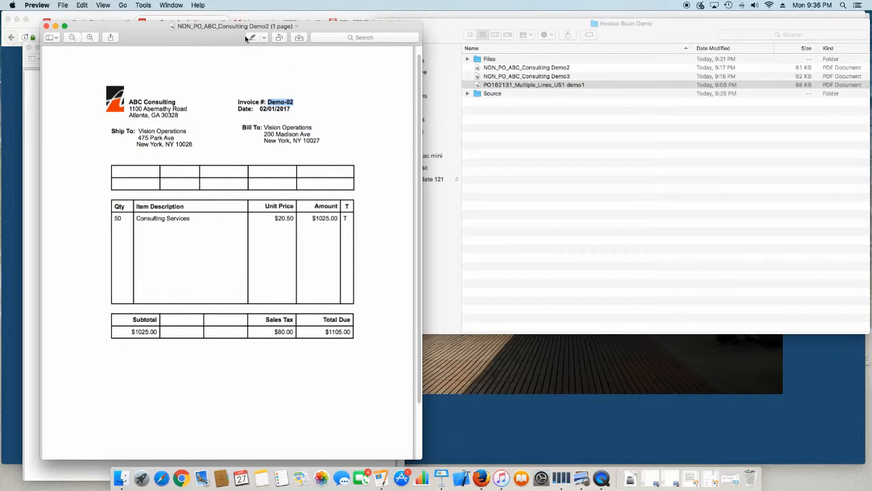
left_click_drag(158, 36, 152, 45)
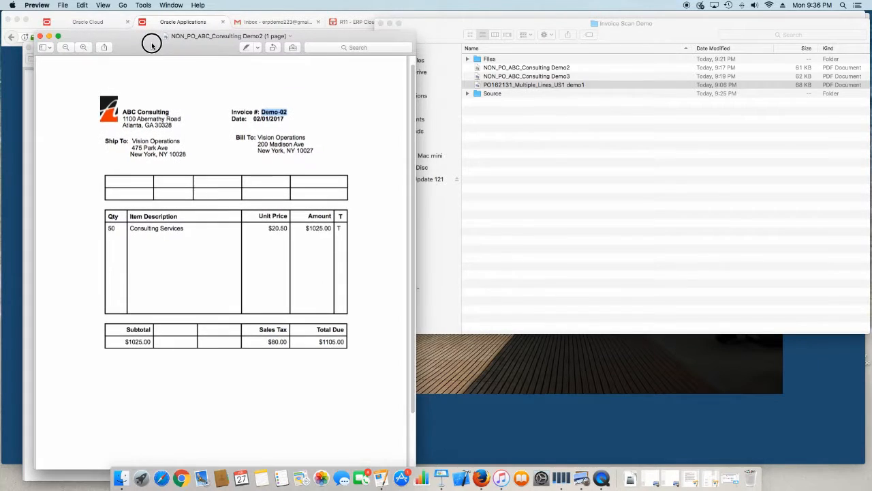
Open the NON_PO_ABC_Consulting Demo3 invoice PDF and compare it side by side with the Demo2 invoice.
left_click(504, 82)
double_click(503, 77)
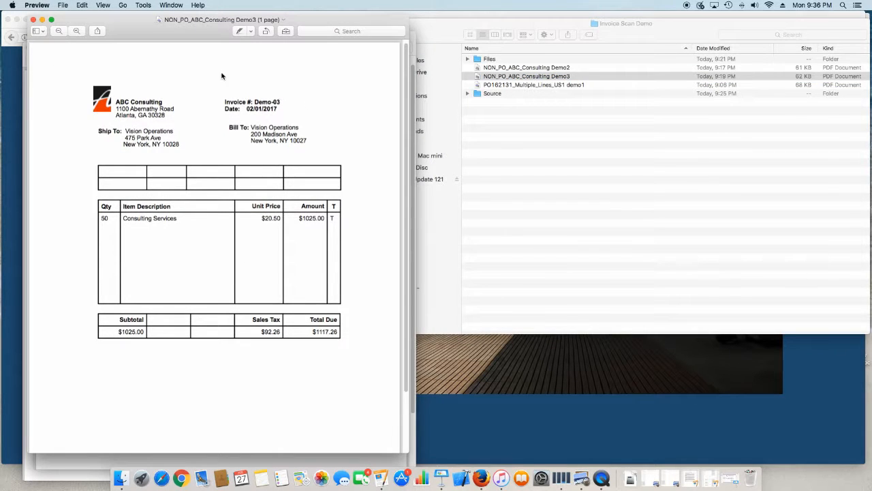
left_click_drag(162, 36, 557, 39)
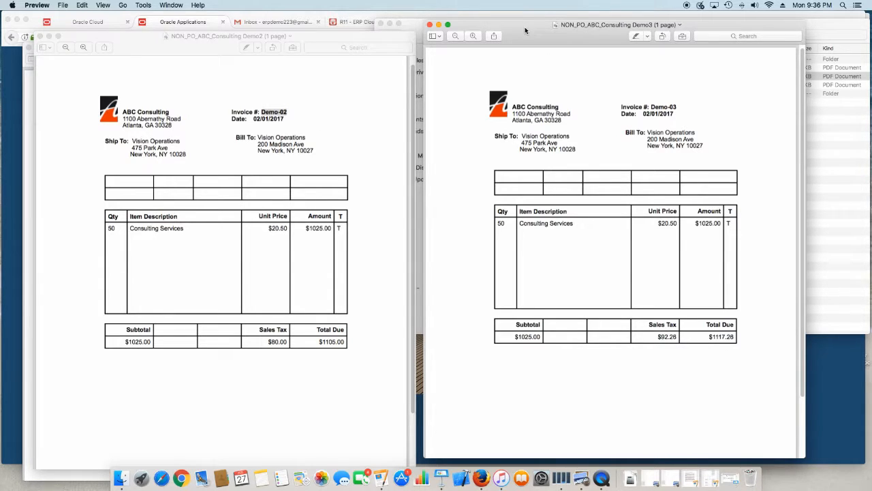
left_click_drag(524, 29, 136, 31)
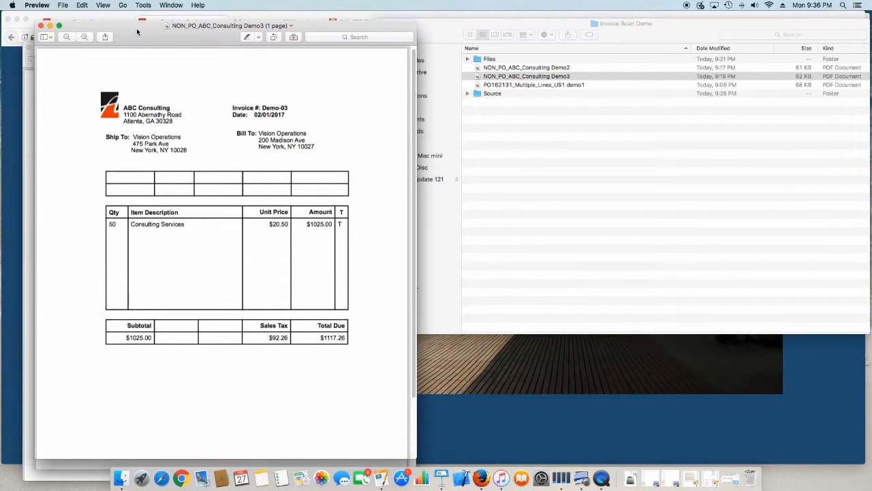
scroll(137, 32, "down", 1)
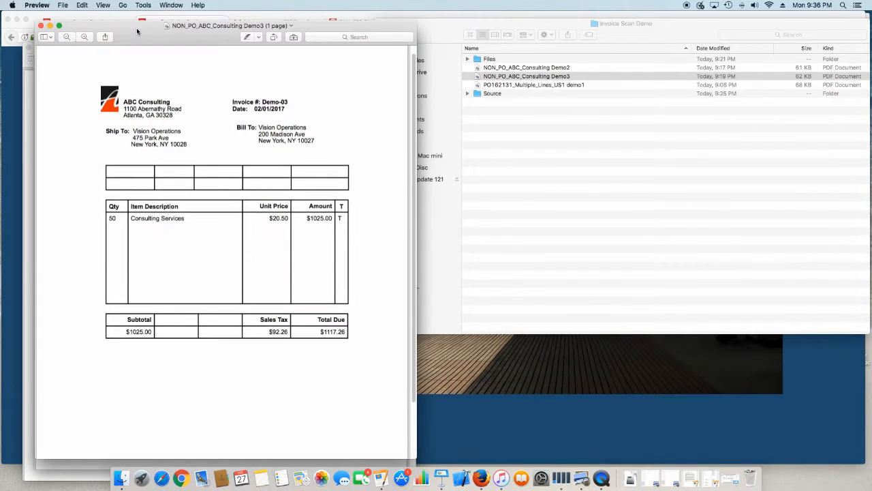
Switch to Oracle Applications in Firefox and open the Payables Invoices work area.
left_click(438, 433)
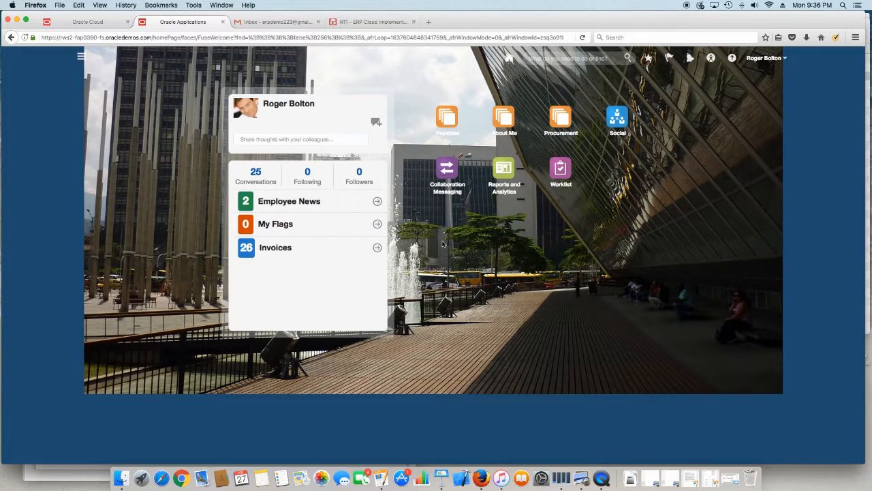
left_click(448, 123)
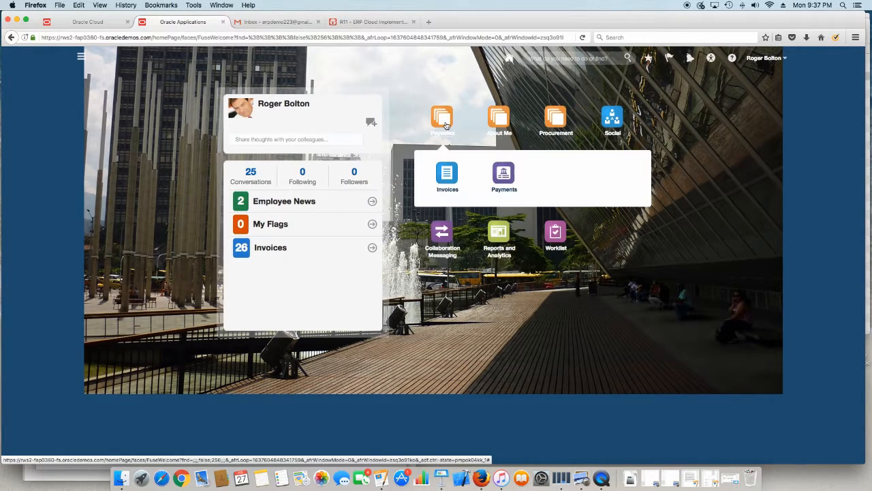
left_click(453, 175)
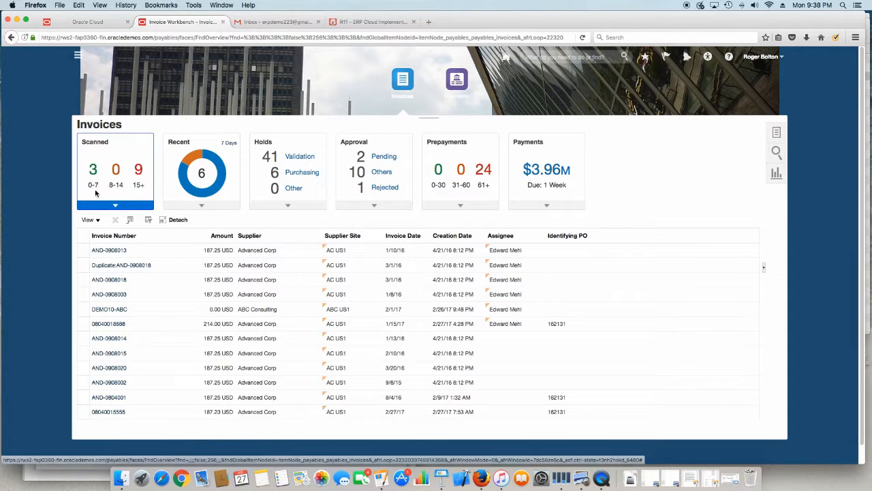
Switch to Gmail and start a new message addressed to the suggested payables e-mail address.
left_click(275, 23)
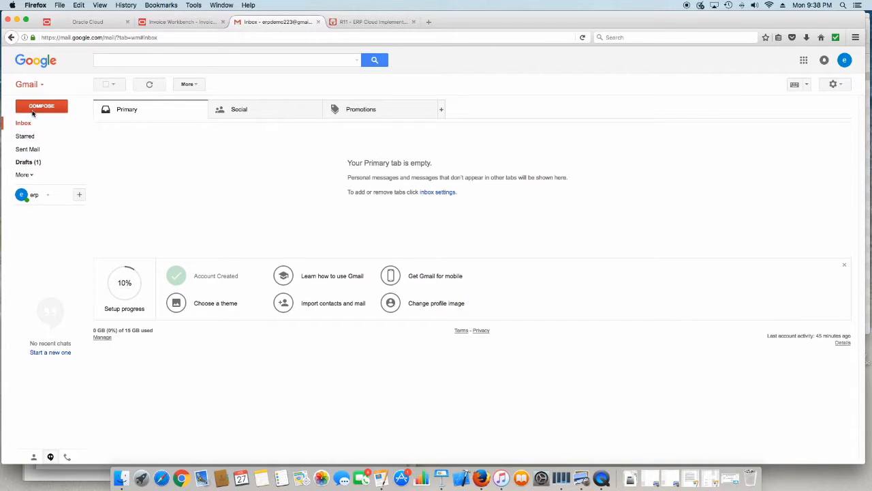
left_click(33, 111)
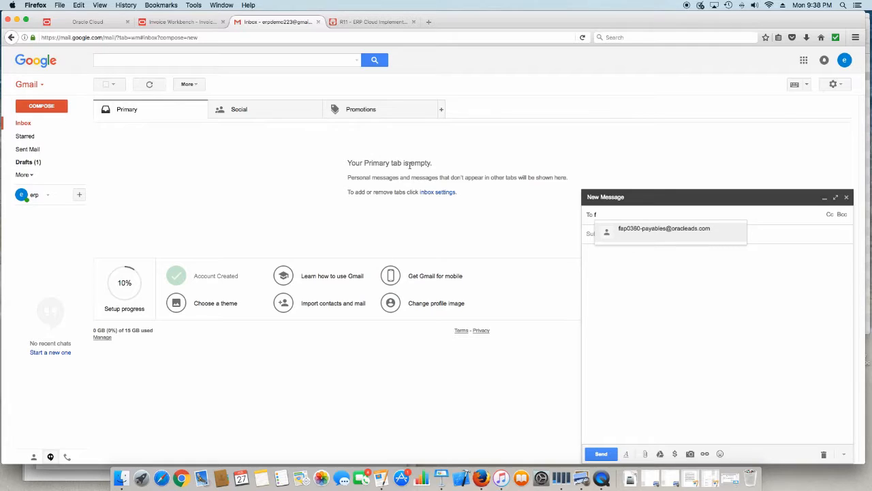
left_click(624, 233)
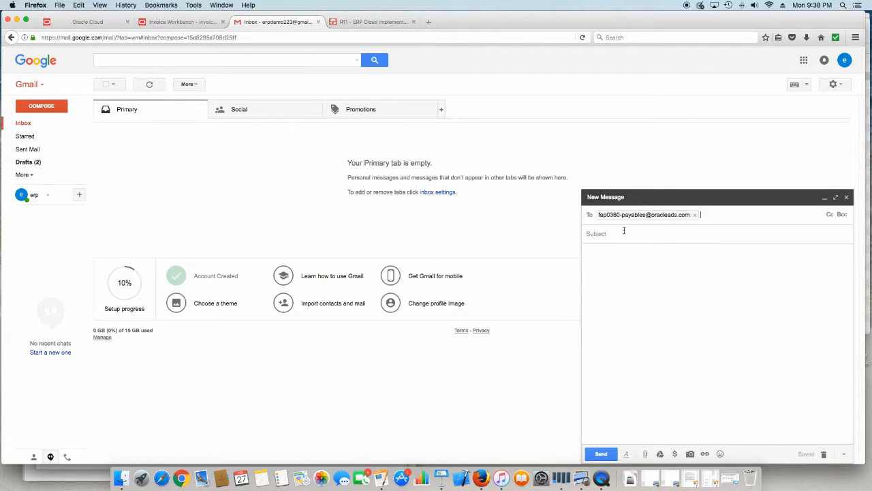
left_click(625, 380)
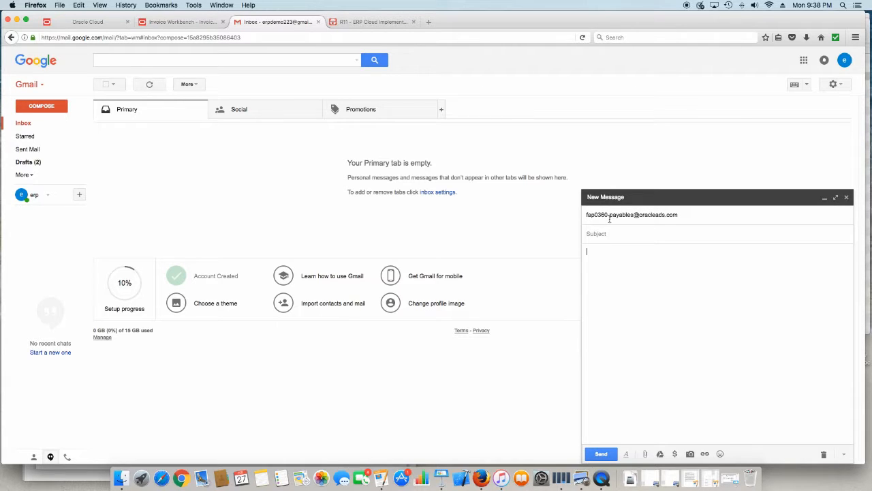
mouse_move(610, 216)
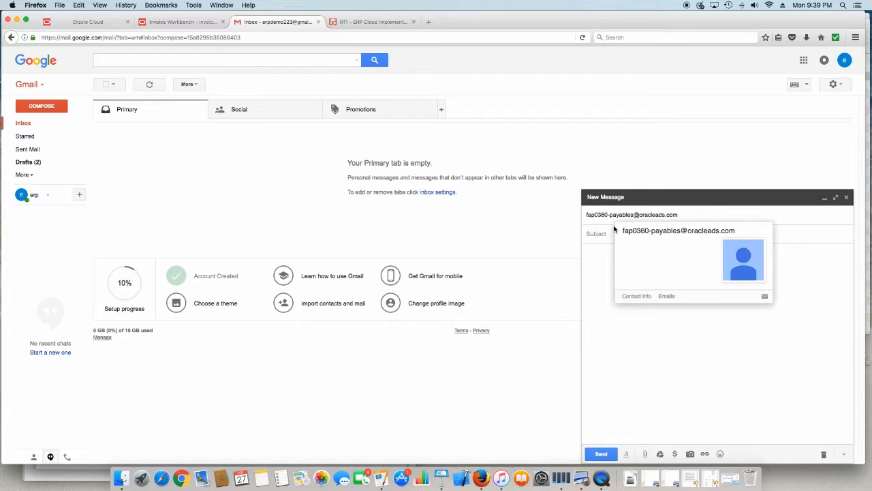
left_click(600, 237)
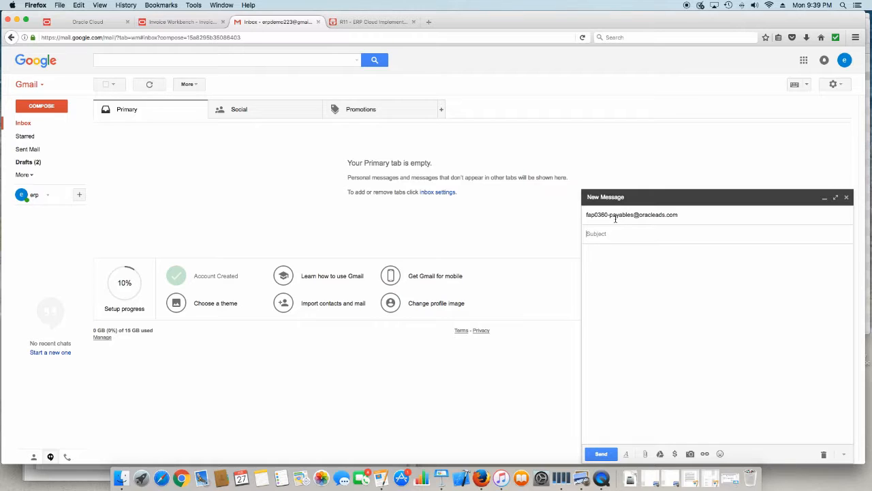
left_click(606, 215)
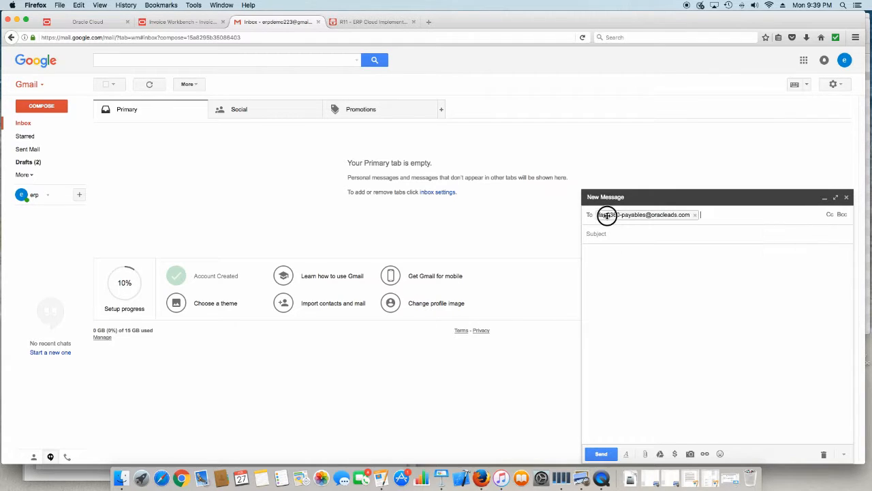
left_click(600, 233)
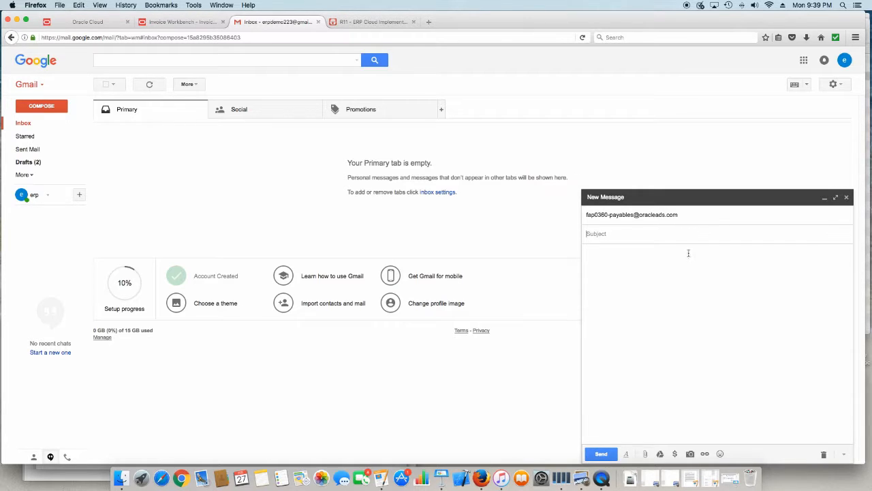
Attach PO162131_Multiple_Lines_US1 demo1 to the message and send it without a subject or body text.
left_click(645, 454)
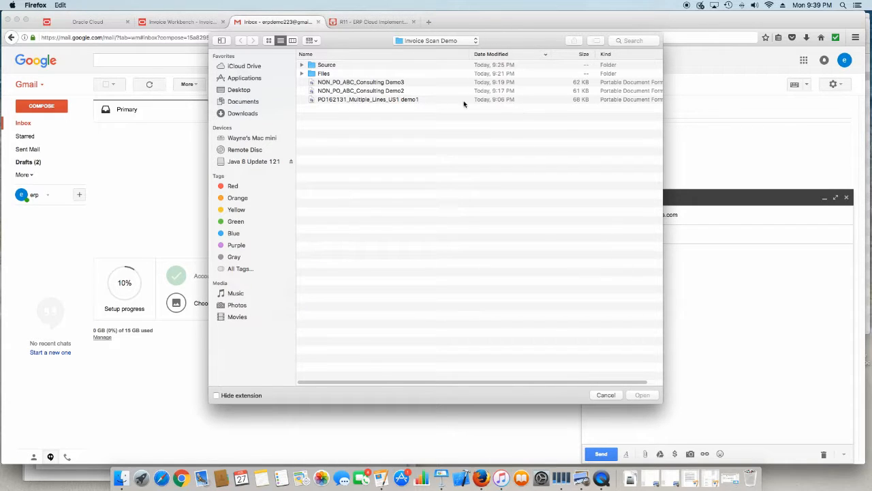
left_click(318, 100)
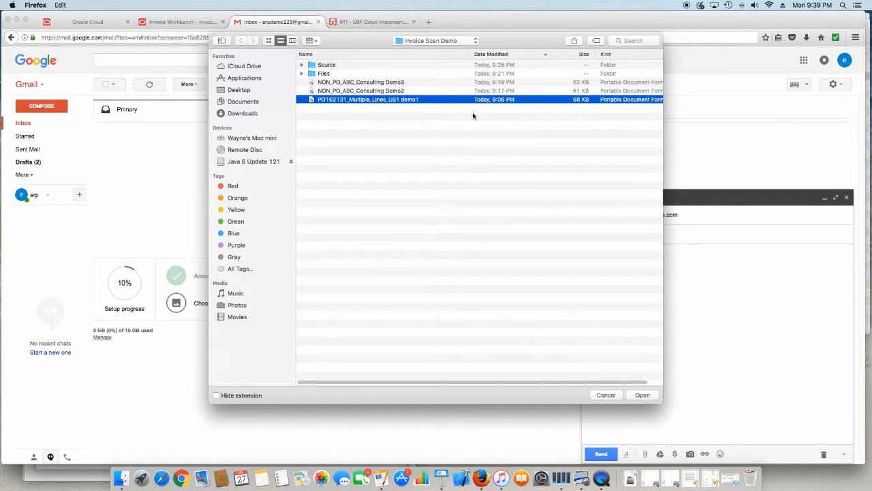
left_click(642, 395)
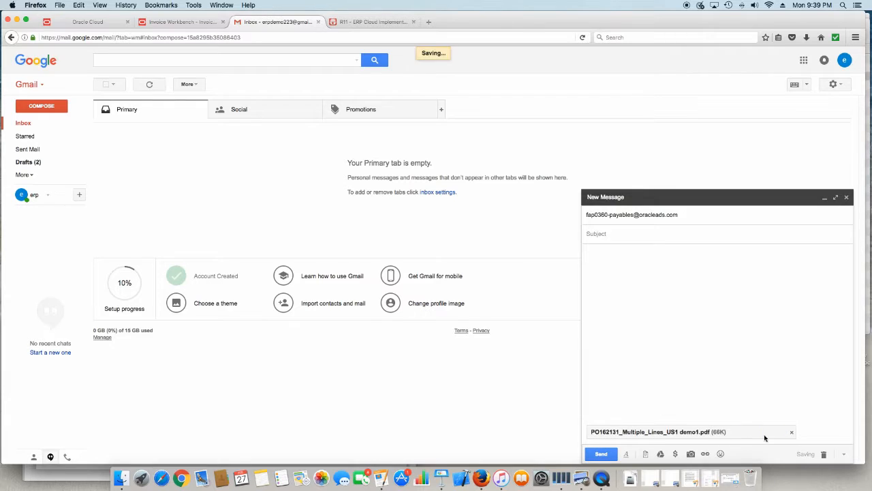
left_click(599, 452)
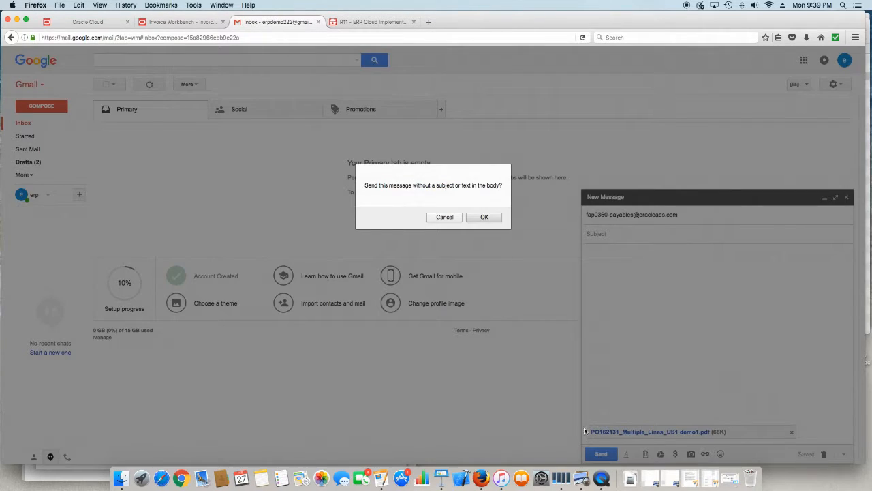
left_click(477, 217)
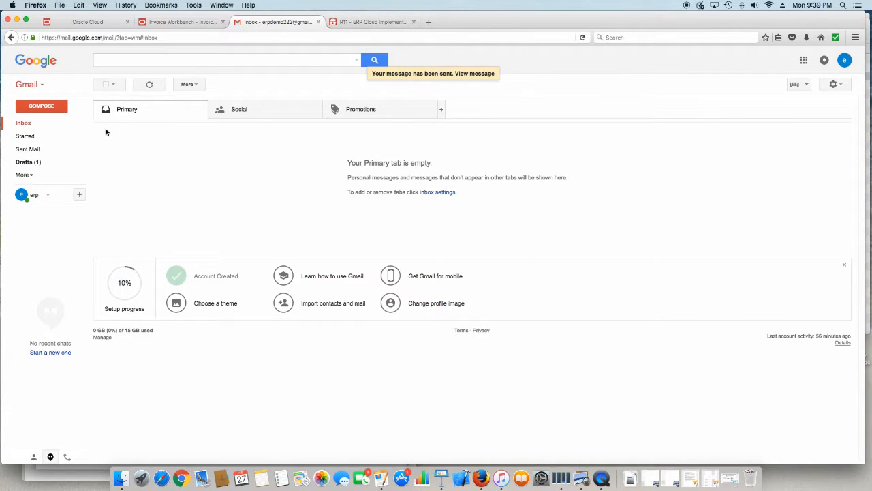
Start a second new message addressed to the same payables e-mail address.
left_click(42, 107)
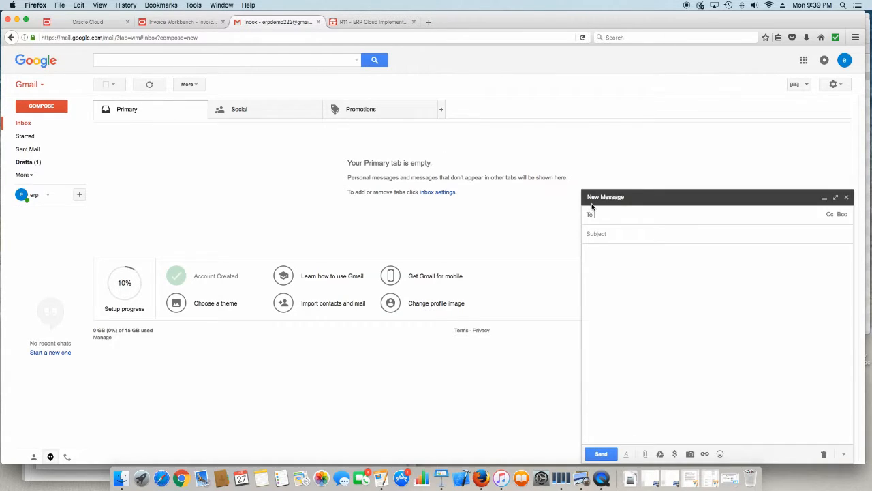
type("fa")
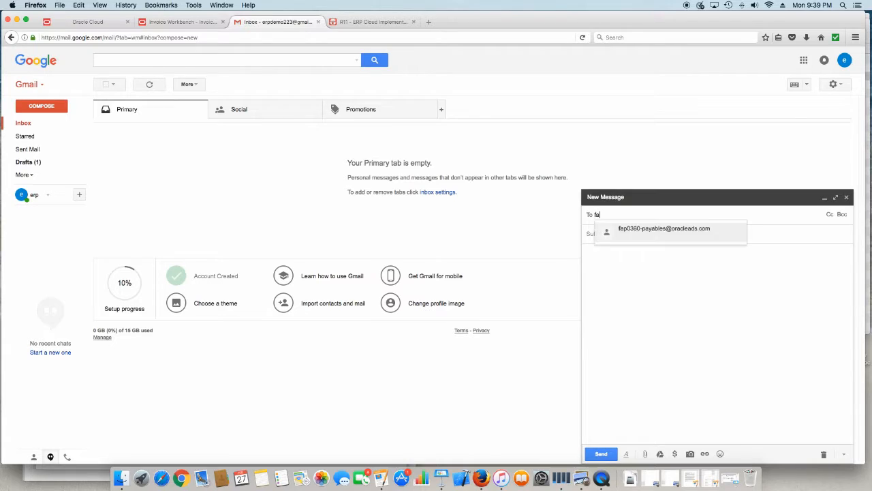
left_click(636, 230)
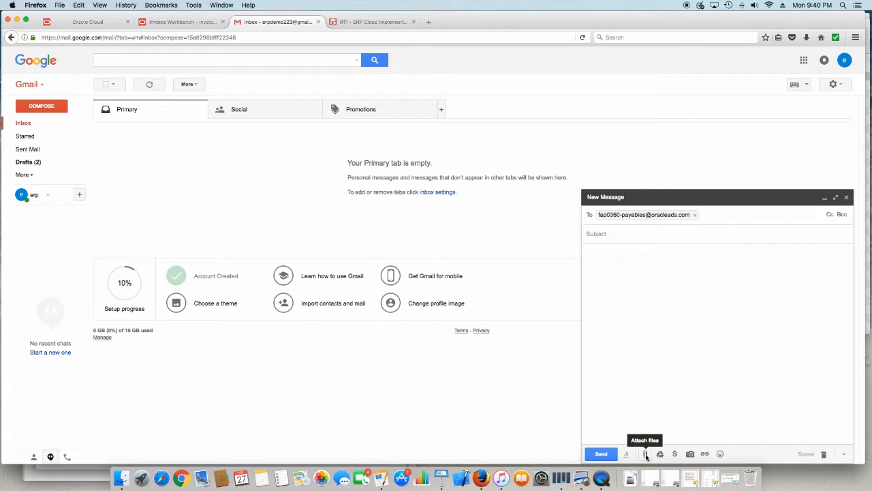
Attach NON_PO_ABC_Consulting Demo2 to the message and send it without a subject or body text.
left_click(646, 454)
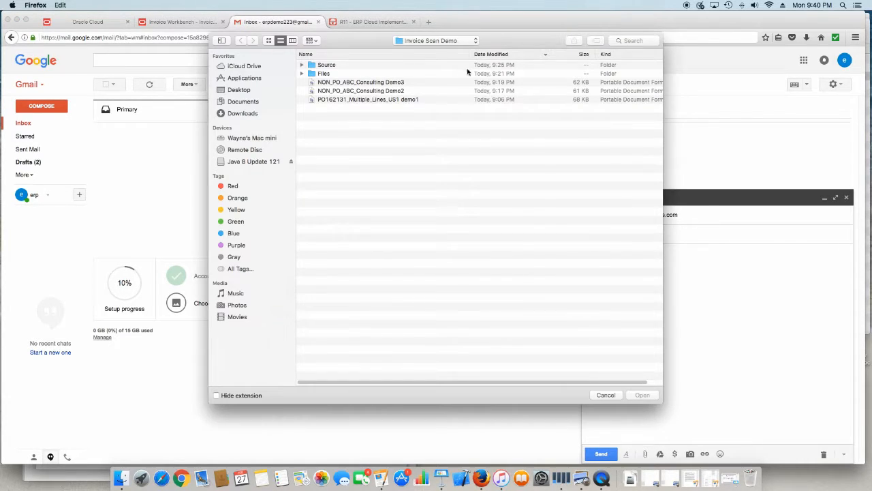
left_click(379, 93)
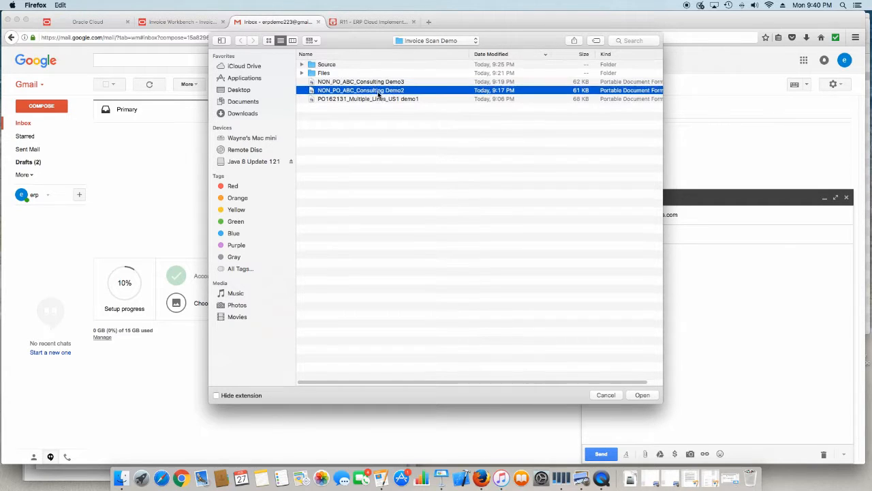
left_click(637, 396)
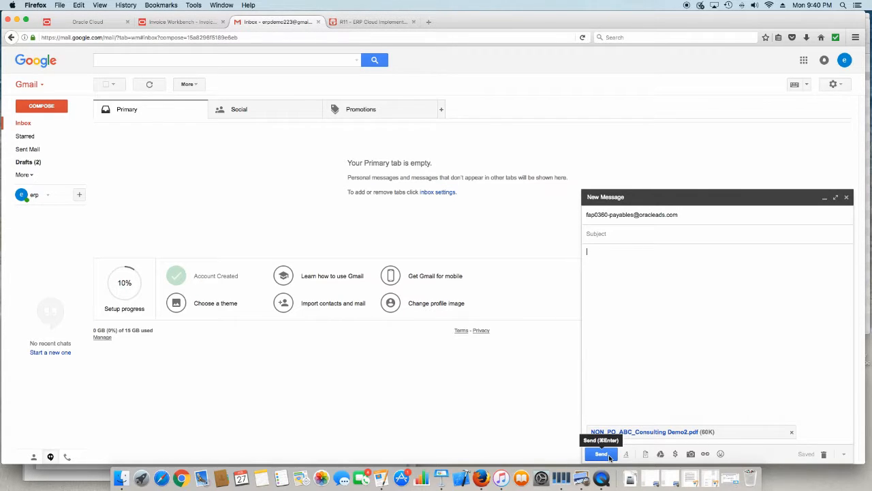
left_click(609, 456)
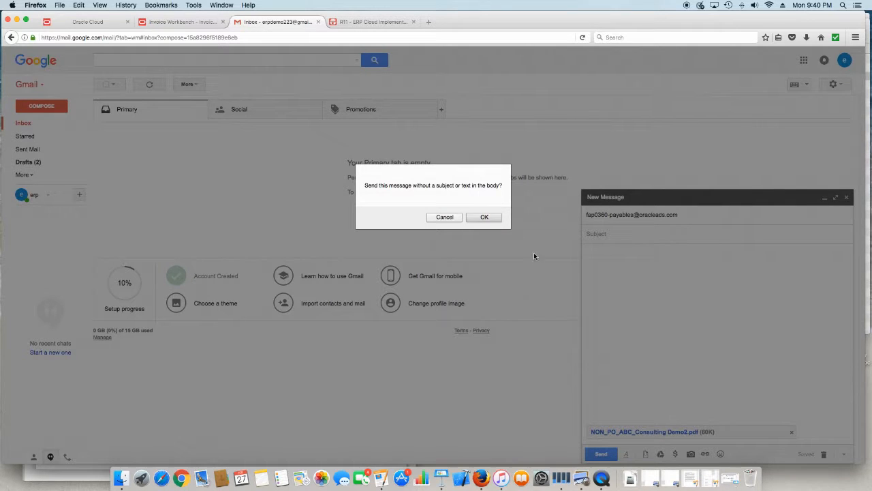
left_click(486, 218)
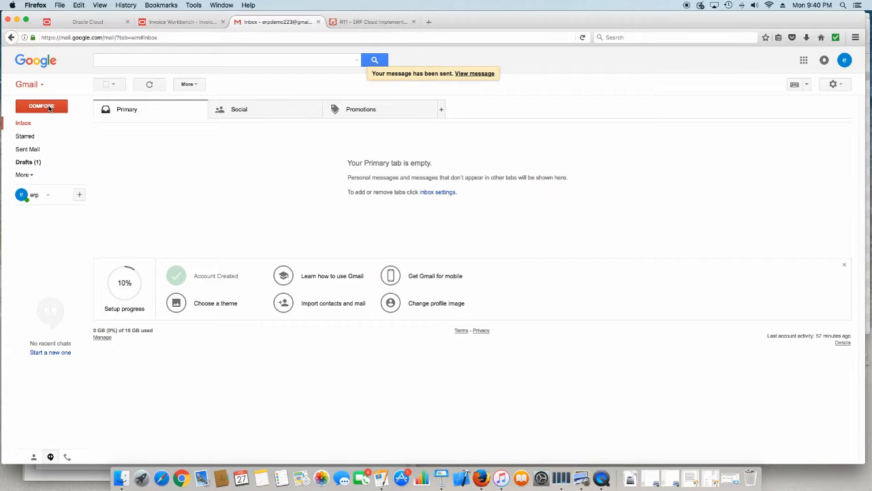
Start a third new message addressed to the suggested payables e-mail address.
left_click(49, 108)
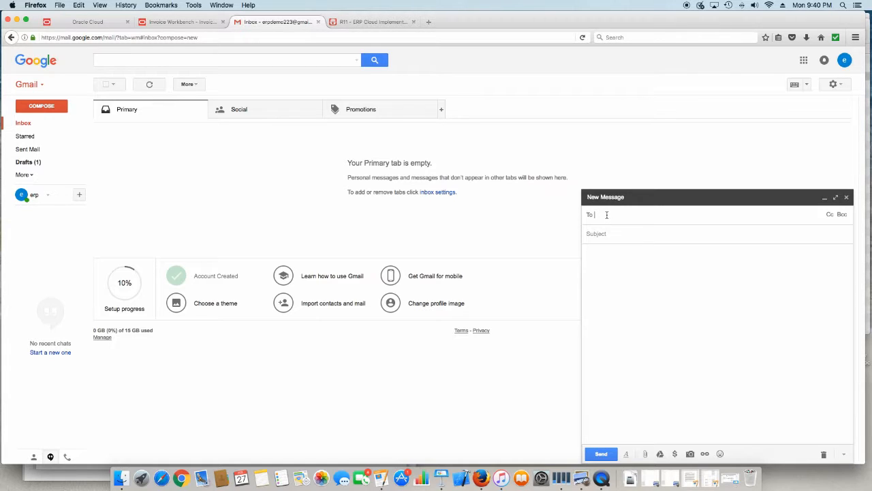
type("fa")
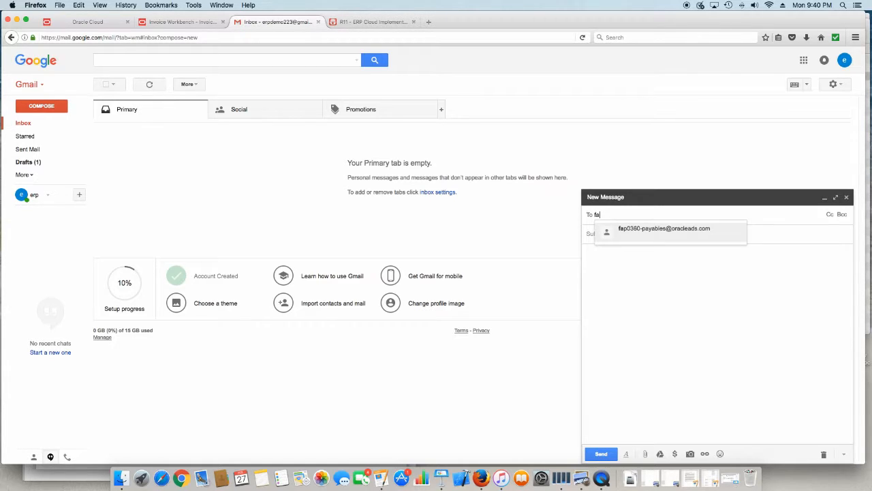
left_click(643, 231)
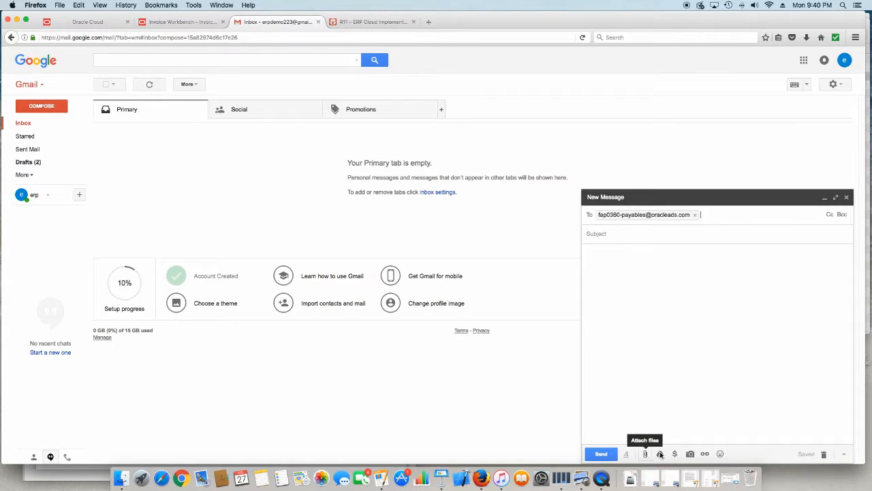
Attach NON_PO_ABC_Consulting Demo3 to the message and send it without a subject or body text.
left_click(646, 454)
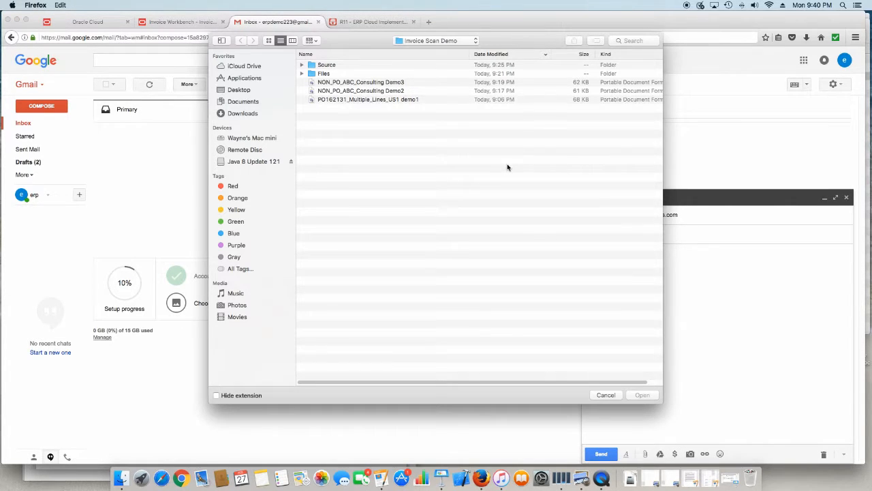
left_click(382, 83)
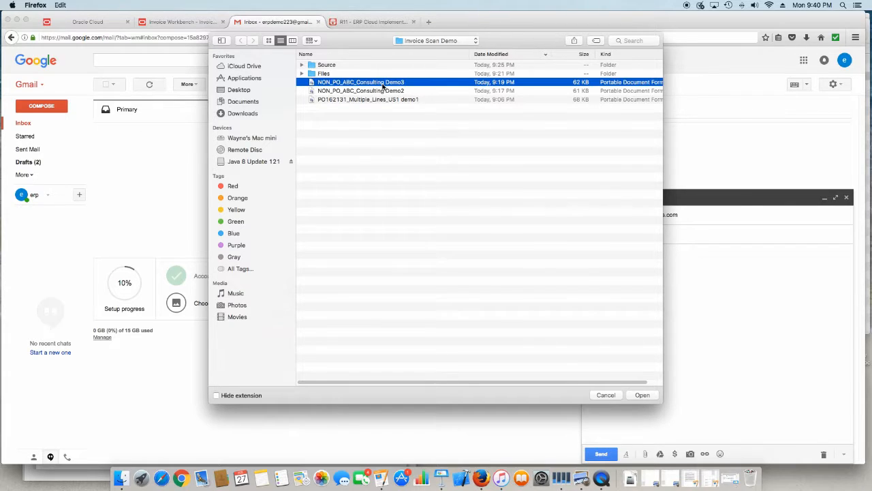
left_click(641, 395)
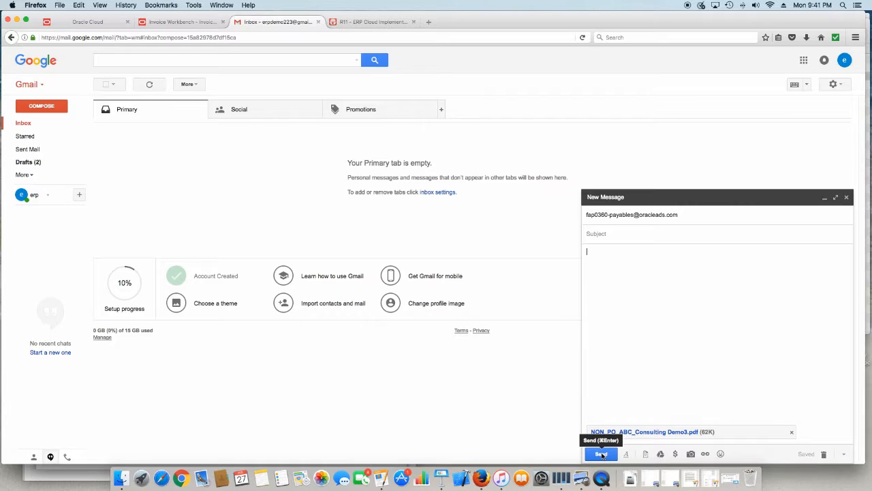
left_click(601, 454)
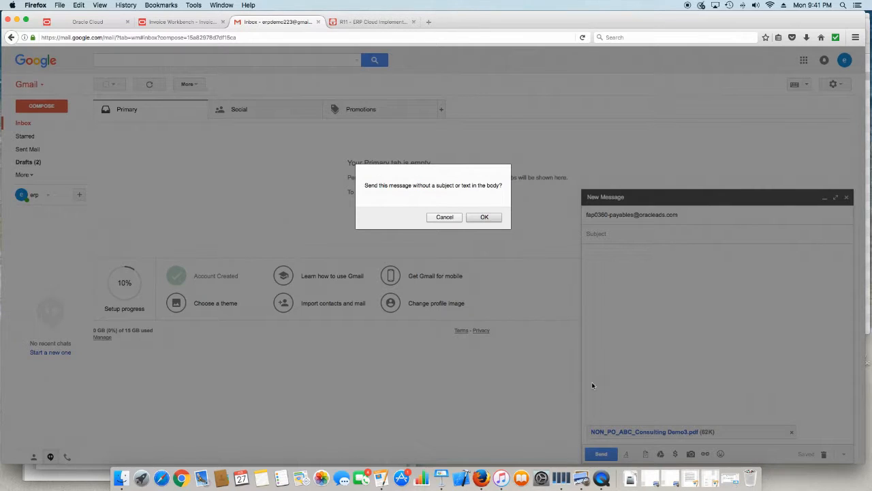
left_click(481, 216)
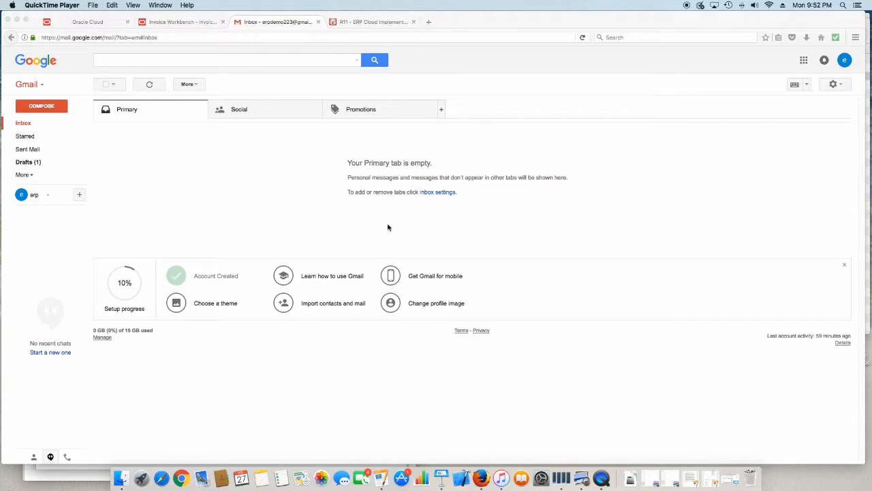
Switch to the Oracle invoice workbench and open the Import Invoices request.
left_click(164, 24)
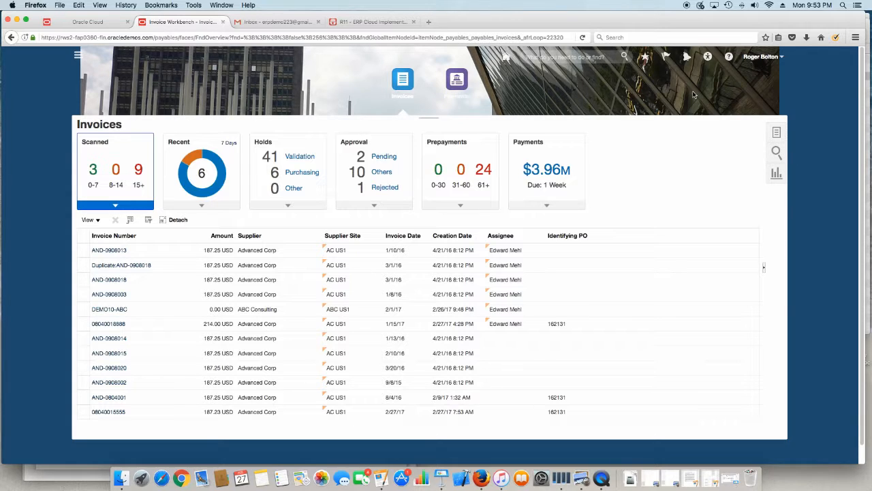
left_click(777, 134)
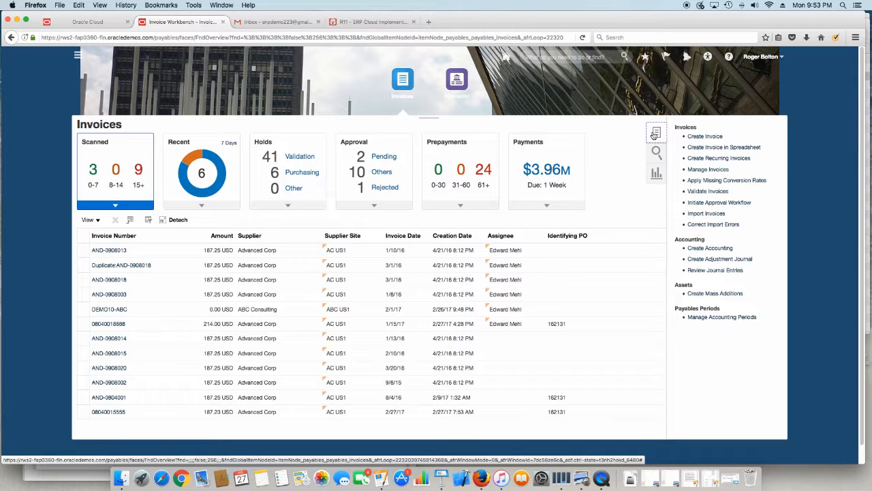
left_click(707, 215)
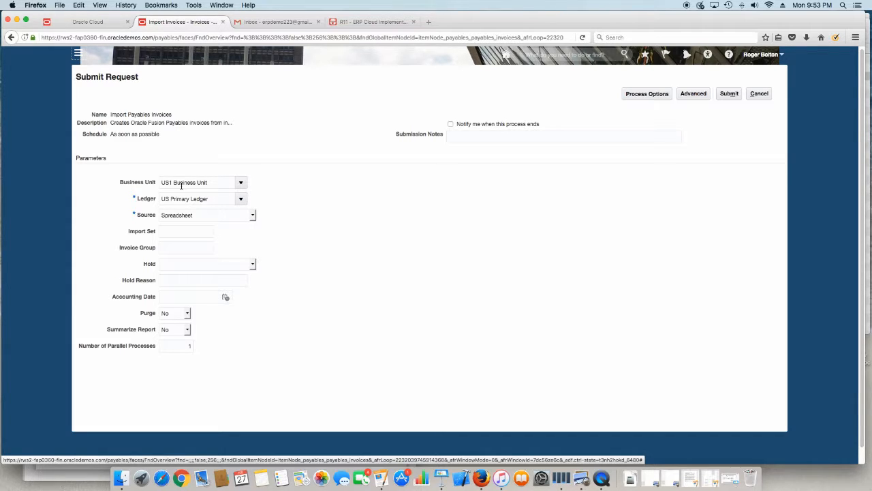
Set the import request's source to Invoice image, submit it and acknowledge the confirmation.
left_click(250, 215)
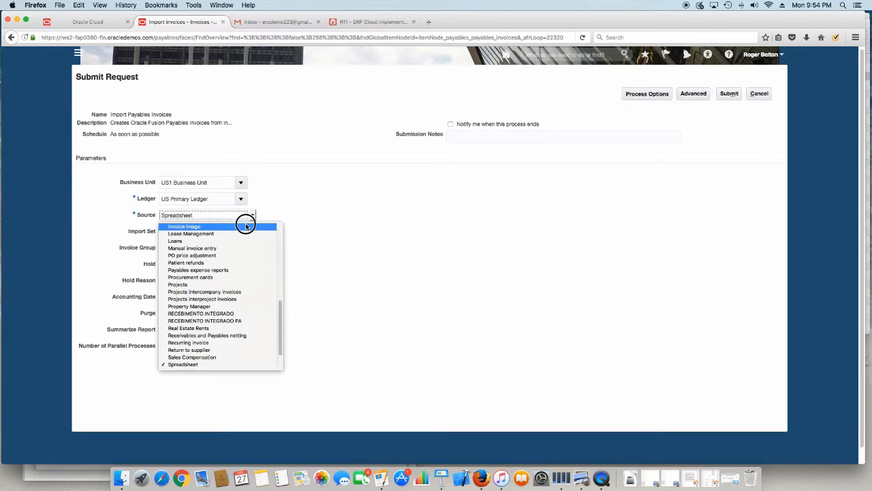
left_click(246, 226)
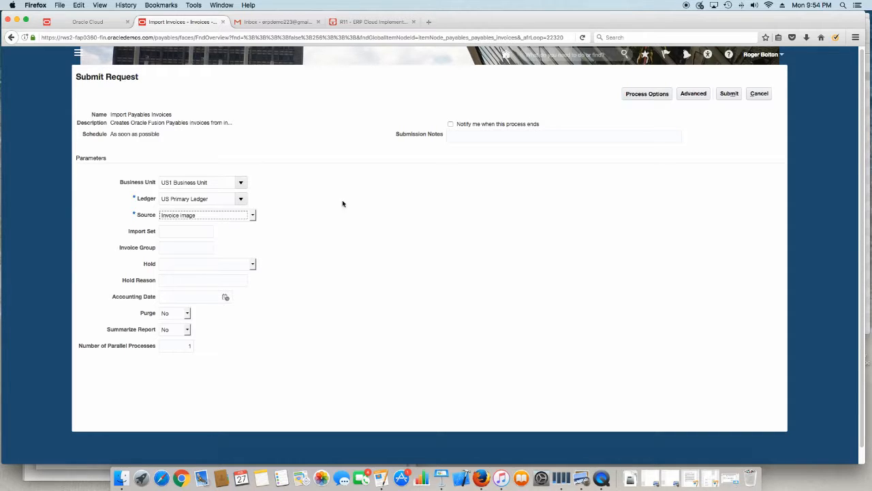
left_click(727, 97)
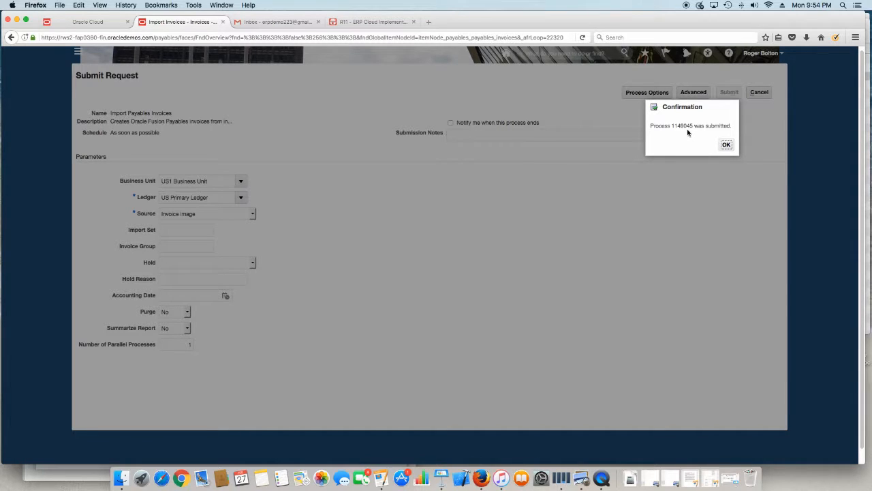
left_click(726, 145)
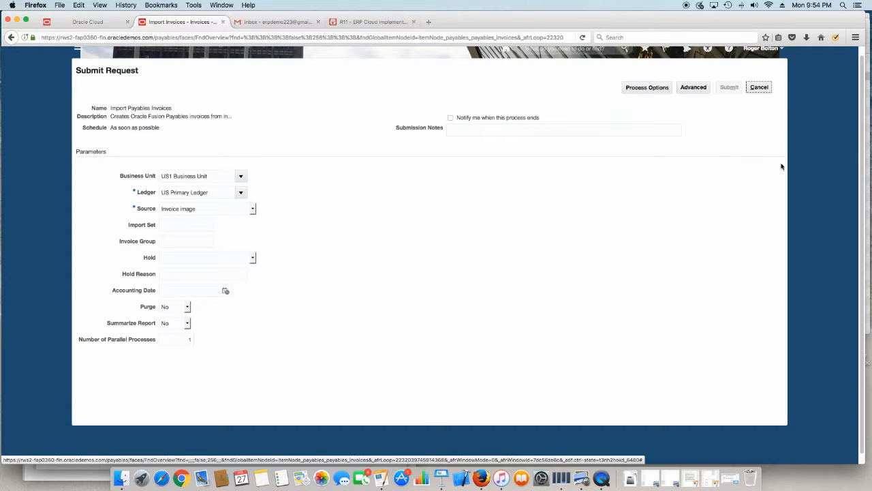
Open the Scheduled Processes overview to check the status of the submitted invoice import.
scroll(364, 149, "up", 1)
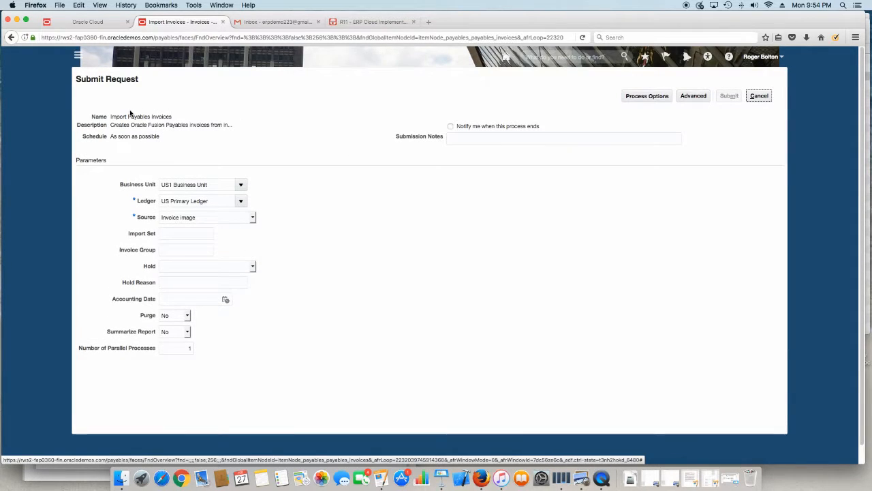
left_click(80, 58)
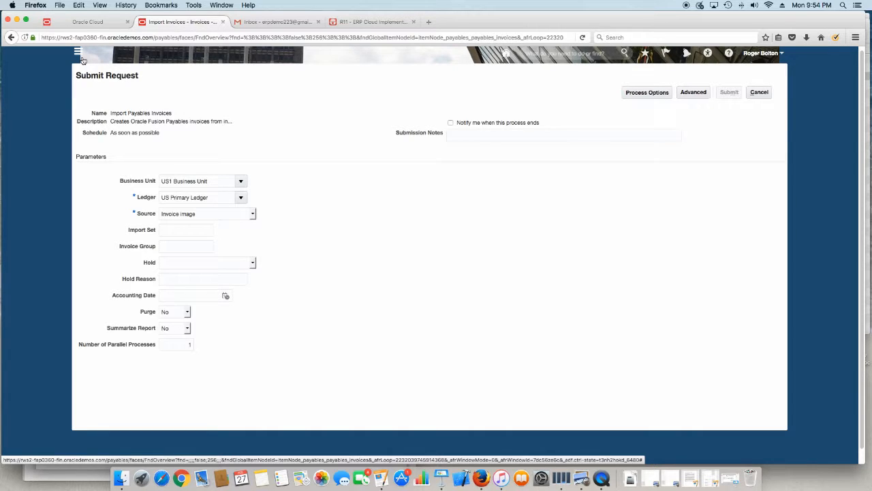
left_click(78, 53)
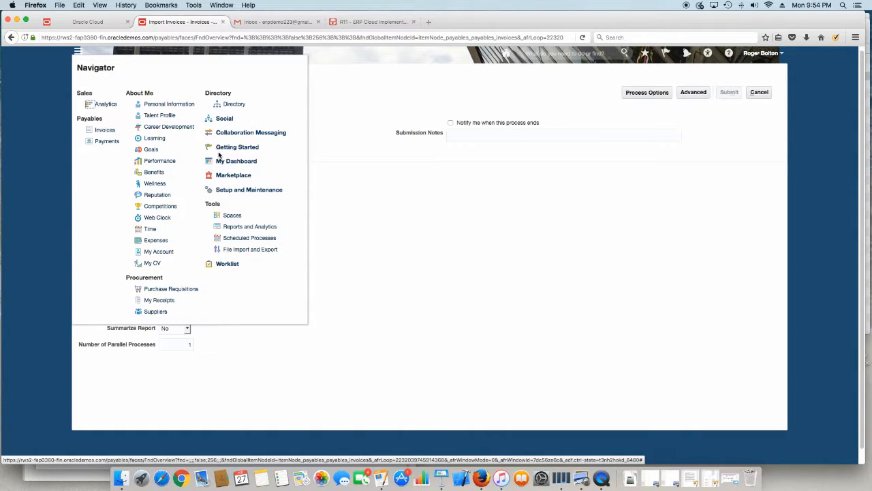
left_click(242, 240)
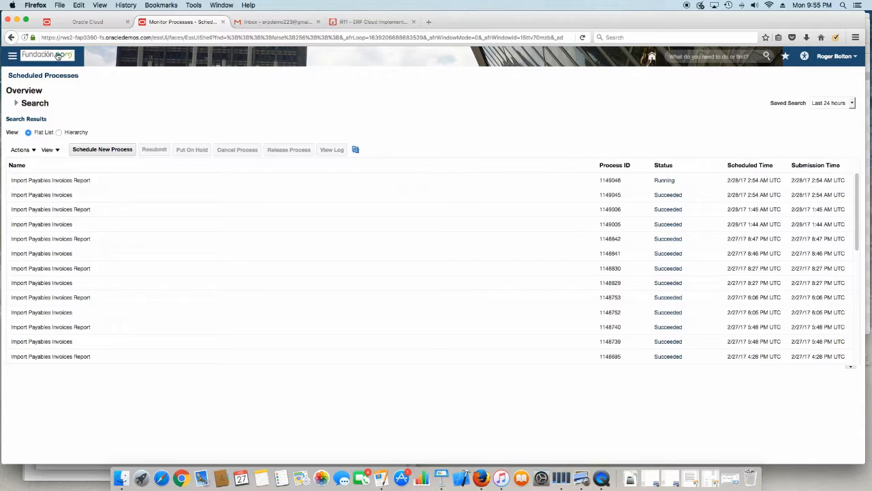
Return to the Payables Invoices work area and open the scanned invoice DEMO-01 for editing.
left_click(12, 59)
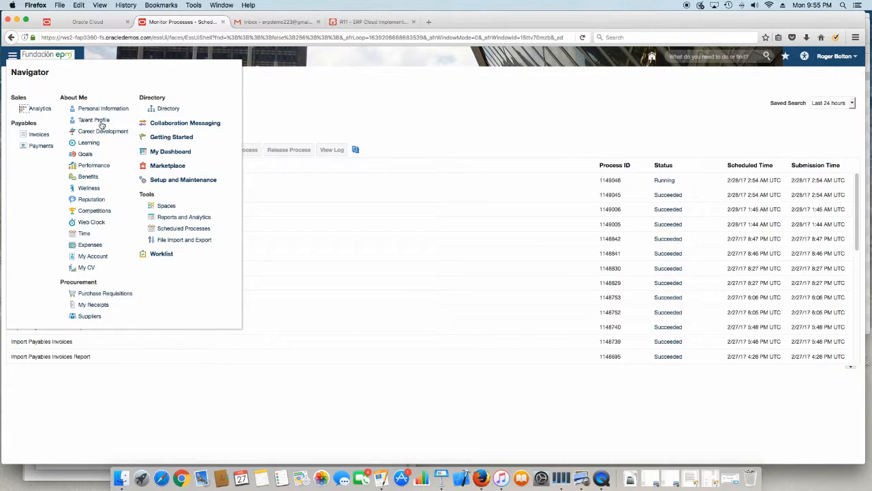
left_click(37, 134)
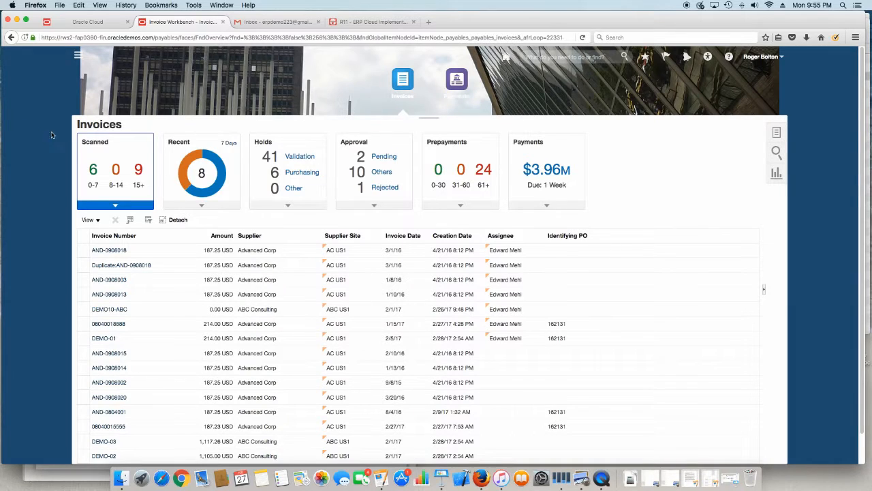
scroll(410, 227, "down", 1)
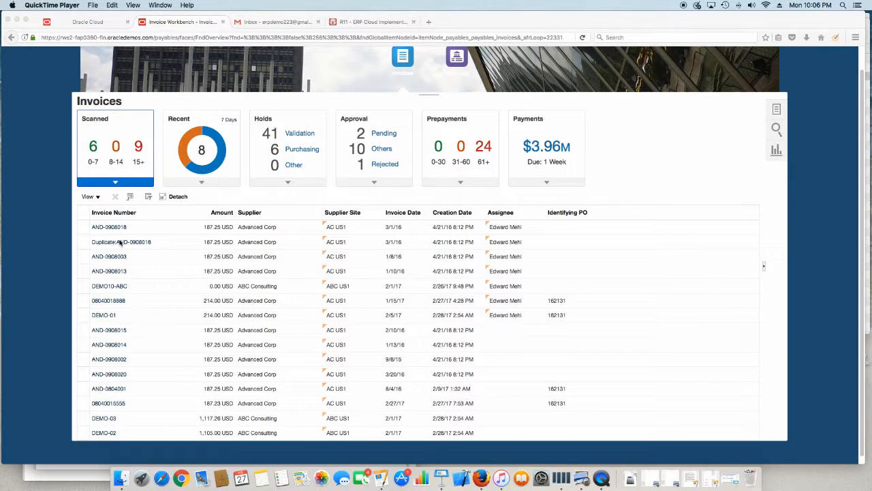
left_click(103, 317)
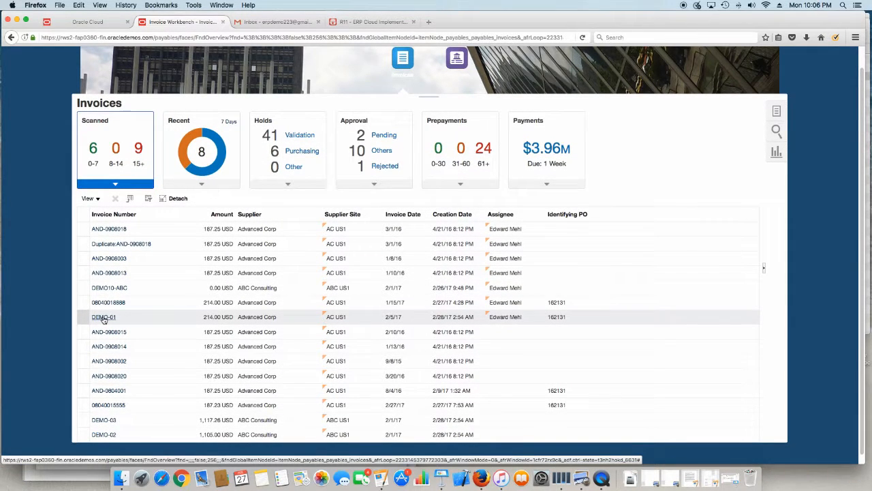
left_click(103, 317)
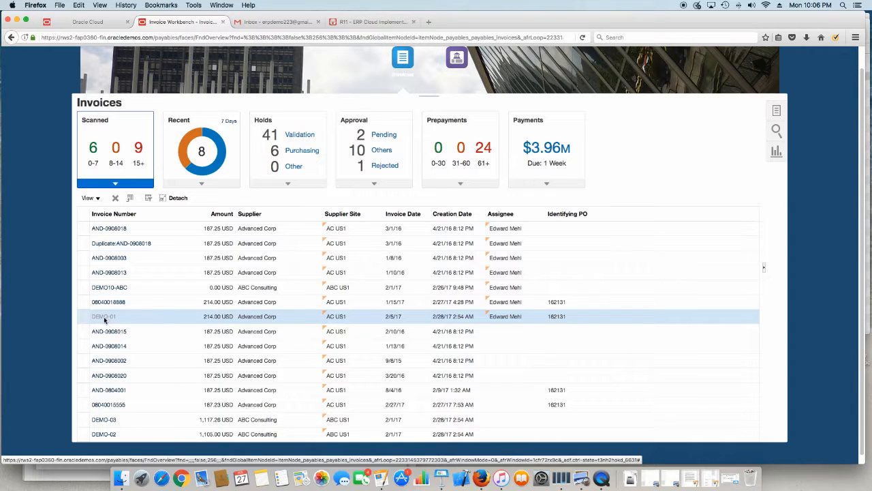
left_click(108, 331)
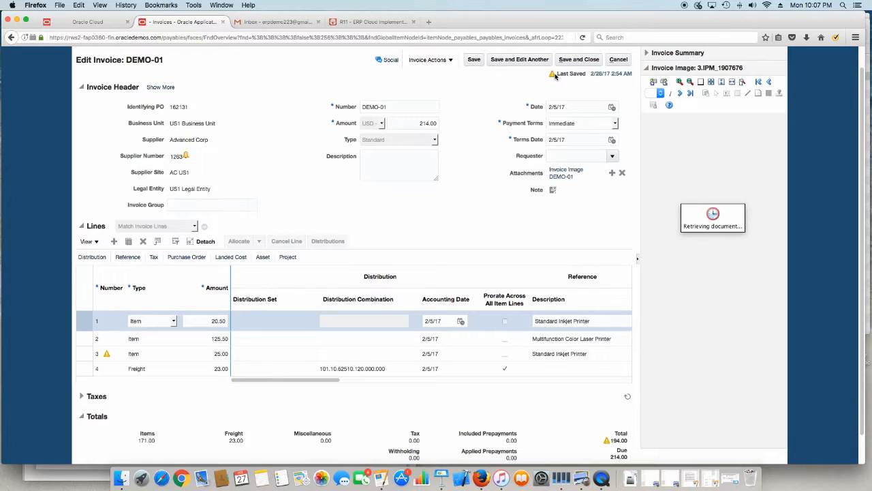
Widen the invoice image pane to compare the scan with the DEMO-01 invoice data, and narrow it again.
mouse_move(554, 75)
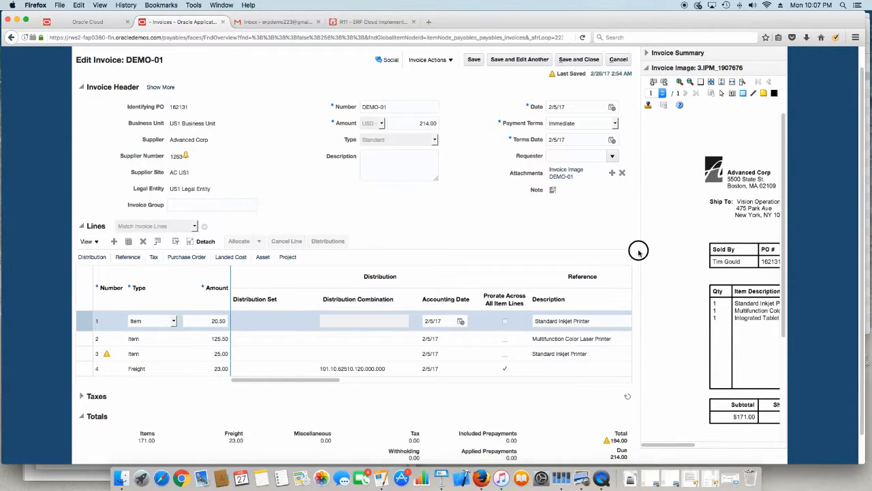
left_click_drag(638, 258, 465, 260)
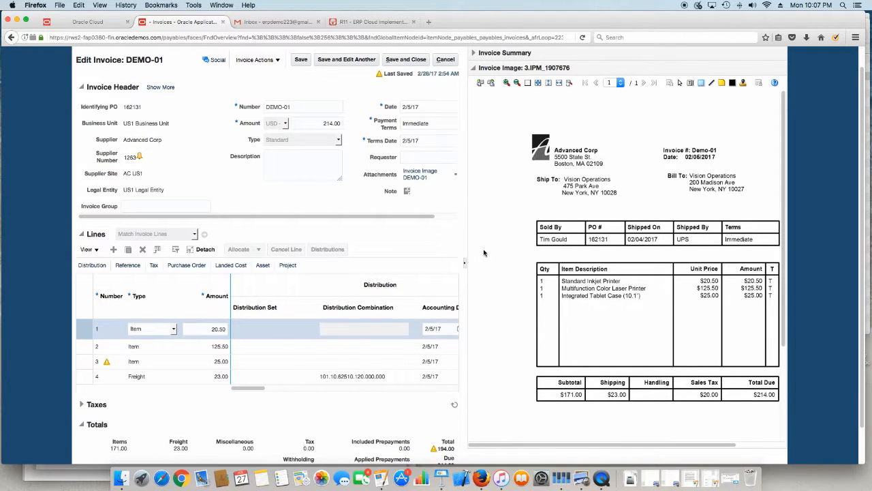
left_click_drag(467, 250, 449, 250)
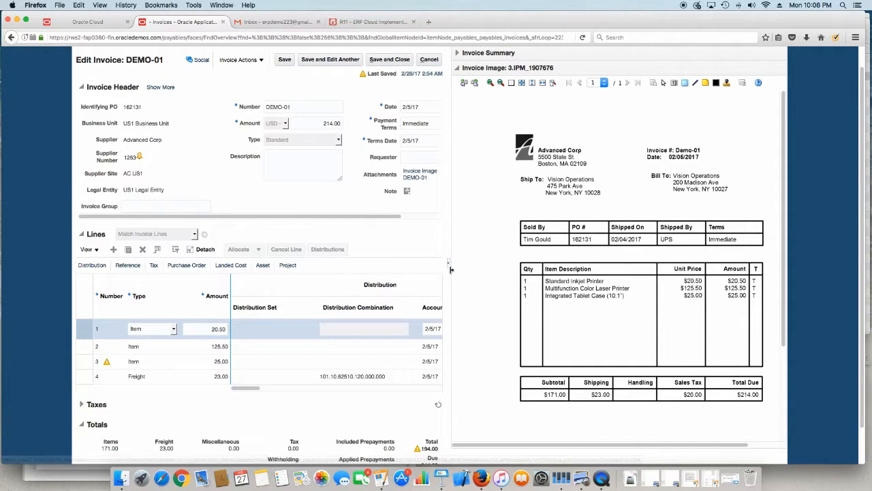
left_click_drag(450, 270, 690, 243)
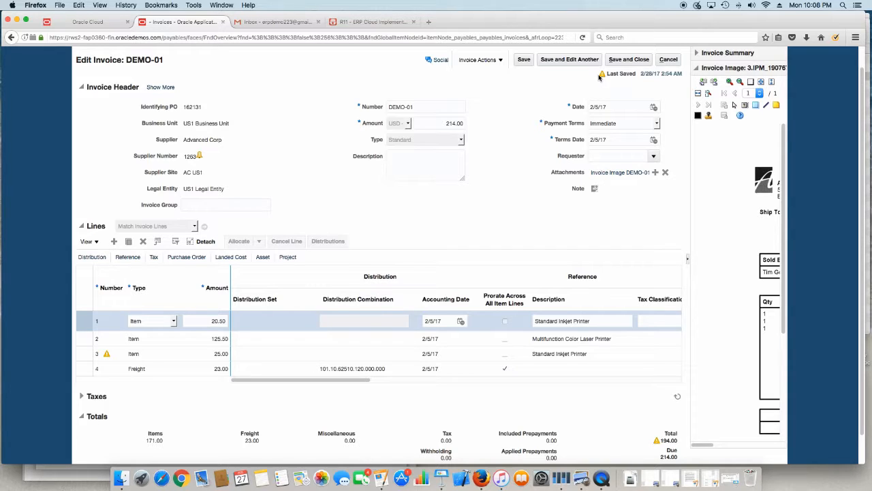
Examine DEMO-01's header, lines and totals against the amounts and sales tax on the scanned image.
mouse_move(603, 76)
left_click_drag(783, 180, 790, 224)
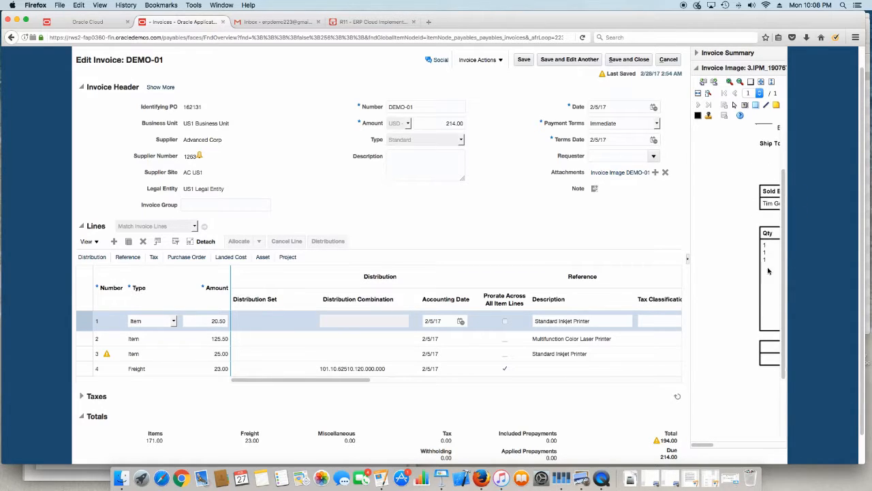
scroll(521, 322, "down", 2)
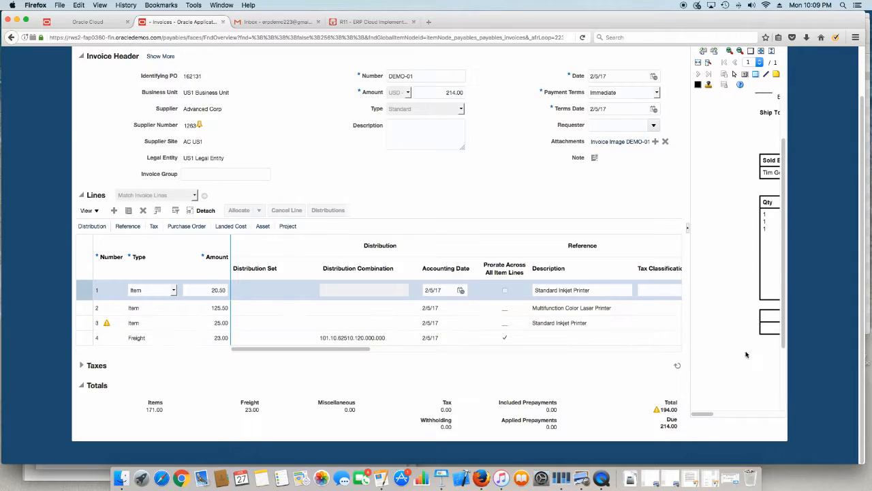
left_click(705, 415)
left_click_drag(705, 415, 758, 415)
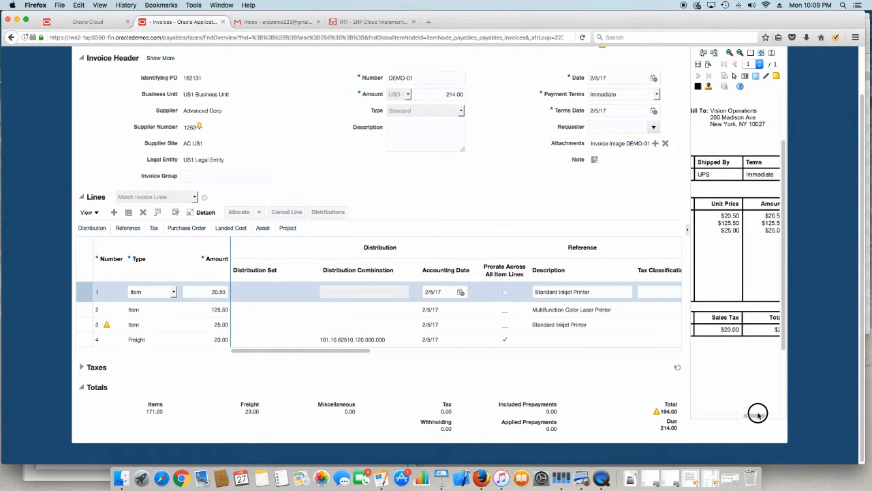
scroll(757, 410, "down", 1)
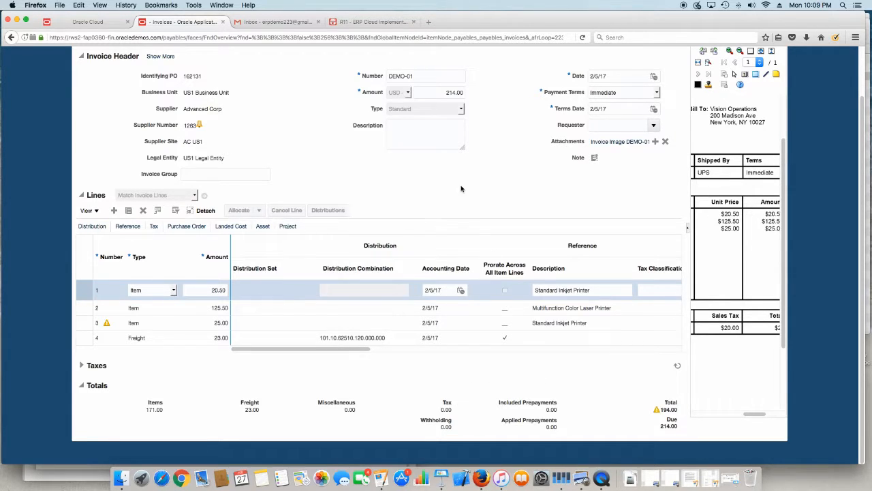
scroll(461, 189, "up", 2)
scroll(461, 189, "up", 1)
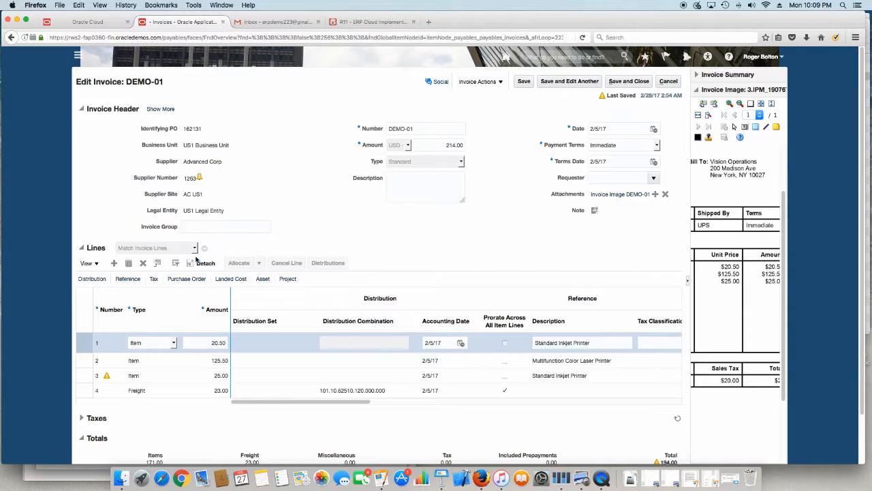
scroll(267, 205, "down", 2)
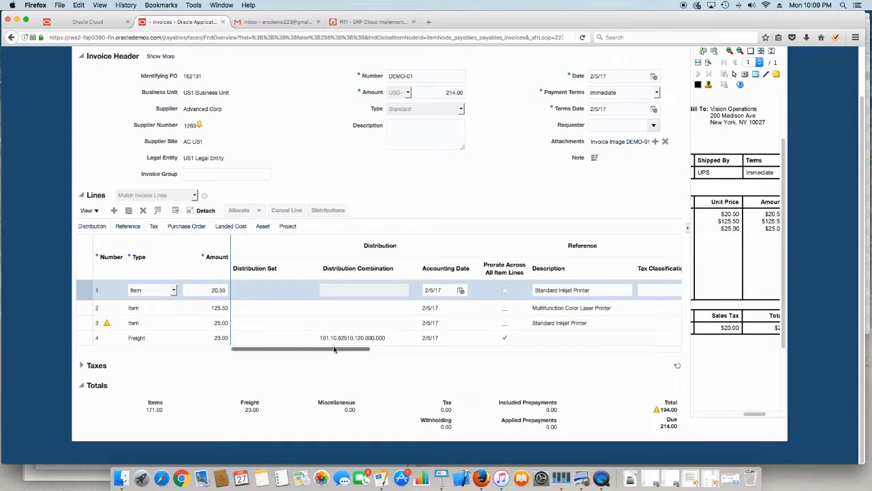
Match DEMO-01's invoice line 3 to line 3, schedule 1 of its purchase order.
left_click_drag(334, 346, 288, 360)
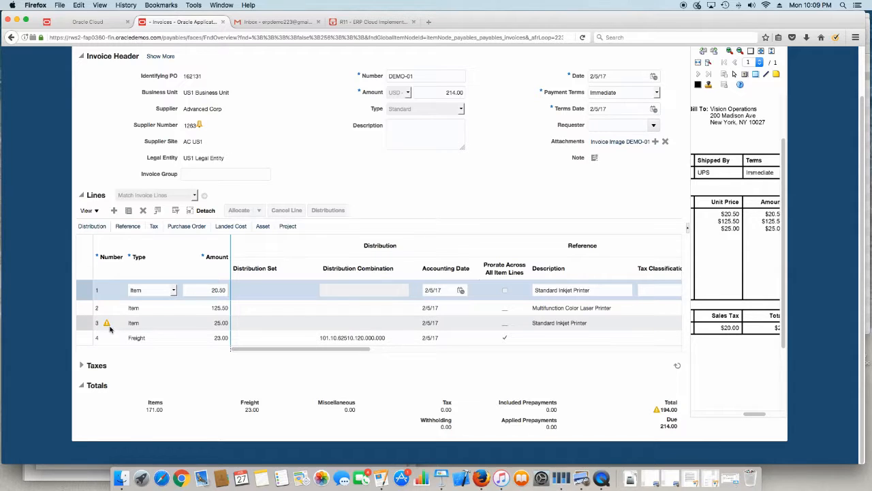
left_click(173, 322)
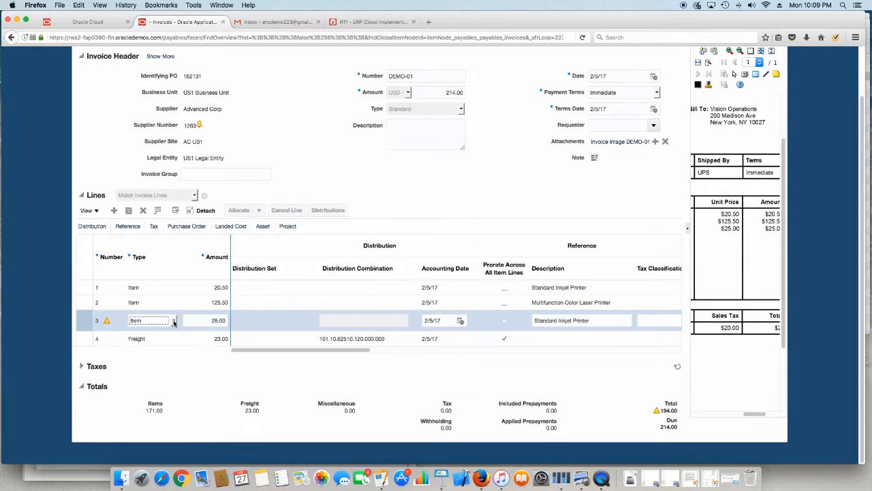
left_click(101, 229)
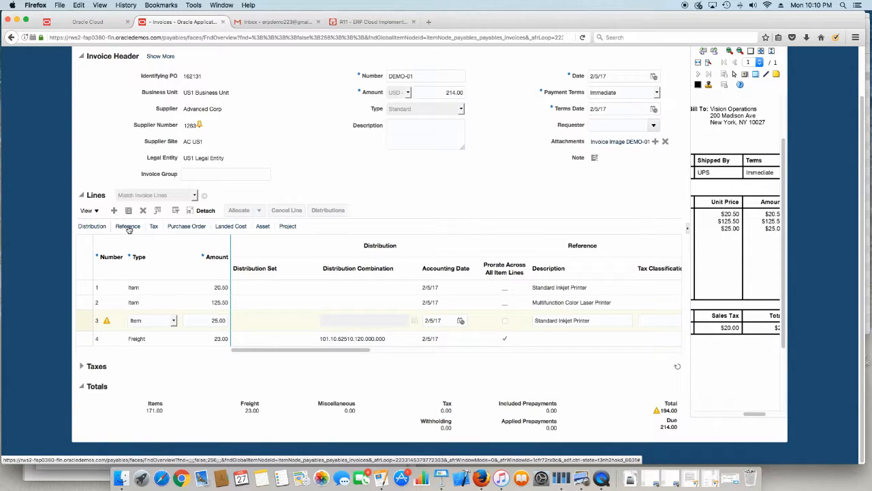
left_click(128, 226)
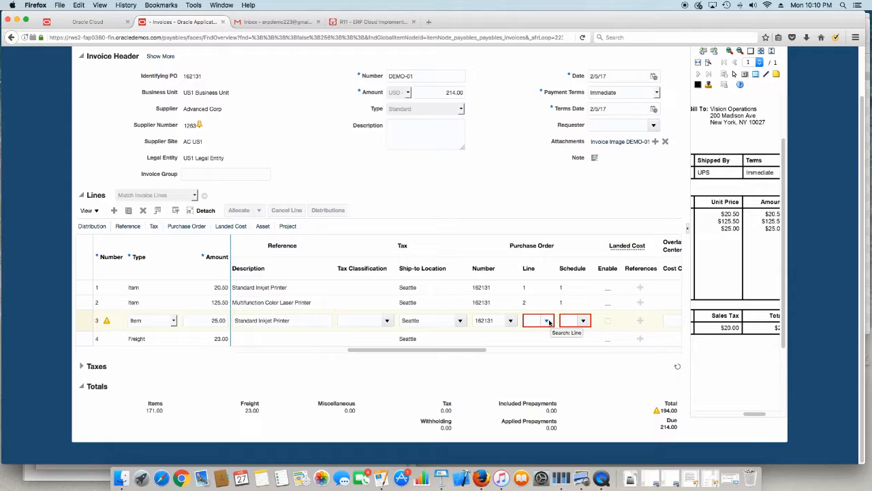
left_click(547, 320)
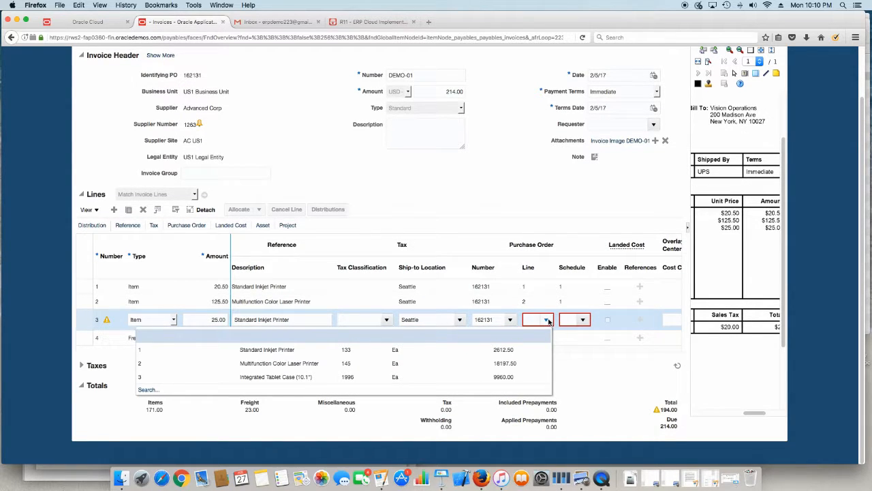
left_click(292, 378)
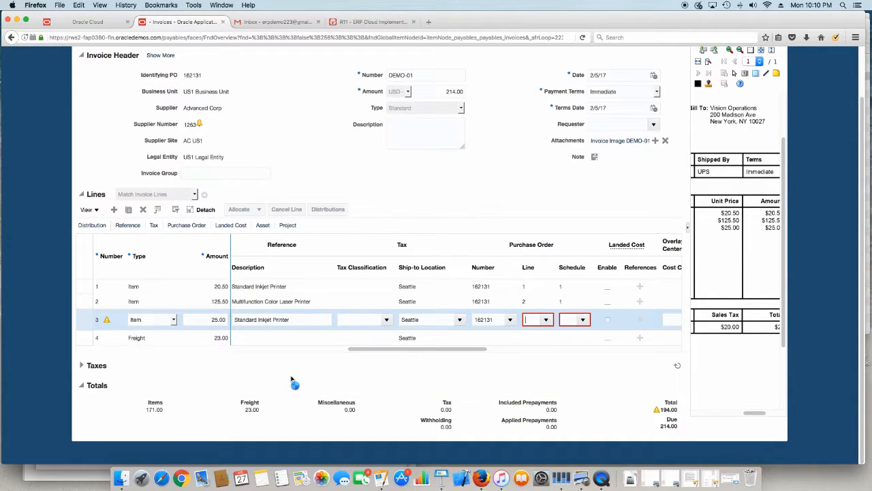
left_click(582, 319)
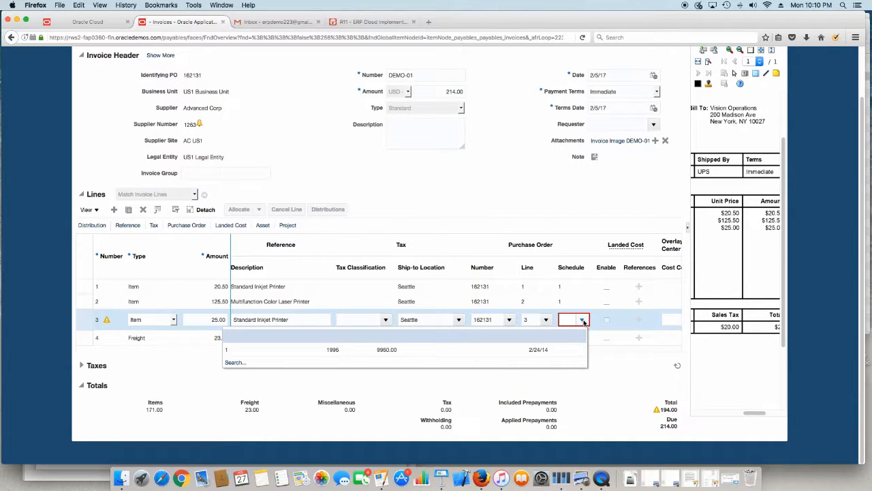
left_click(394, 351)
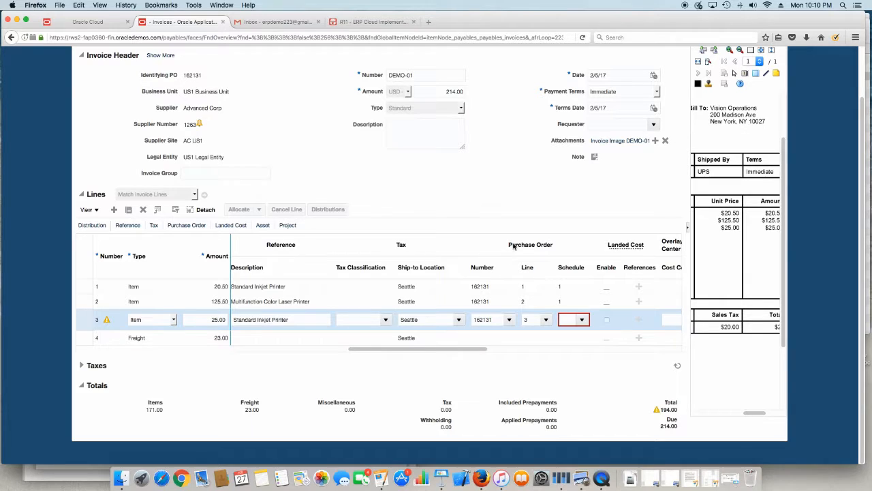
Save invoice DEMO-01, check its lines and totals, and close it with the changes kept.
scroll(520, 221, "up", 2)
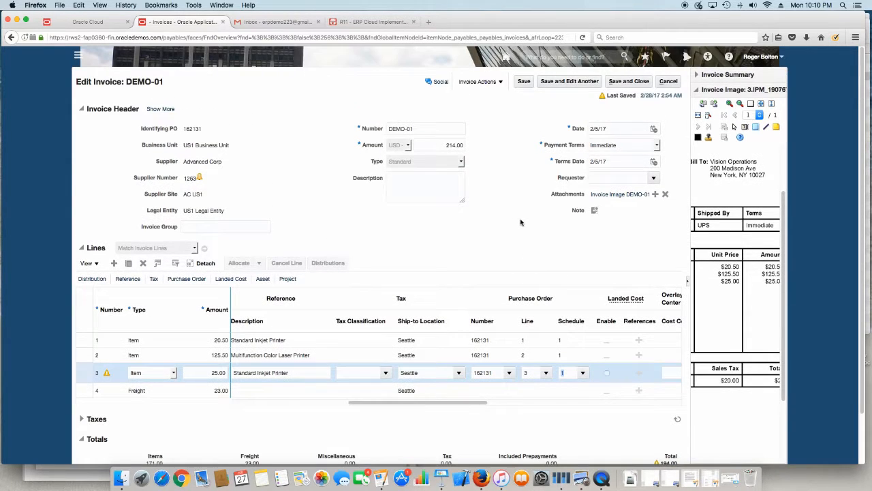
left_click(523, 81)
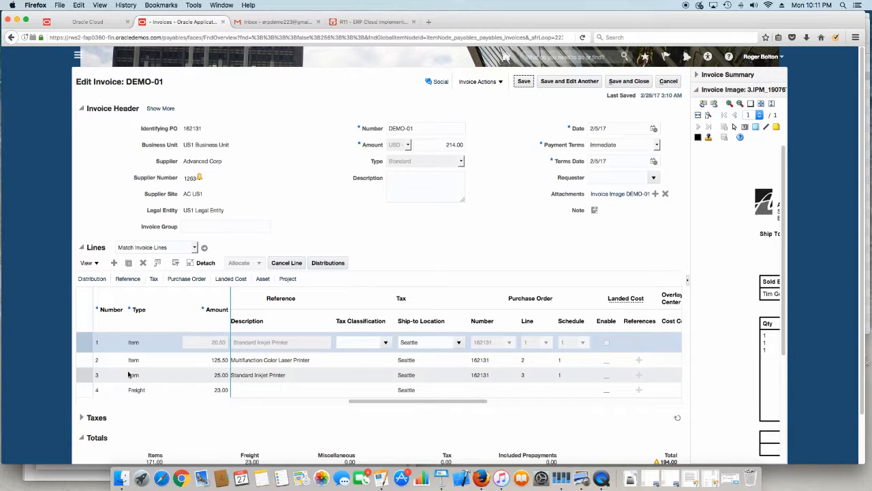
scroll(354, 337, "down", 2)
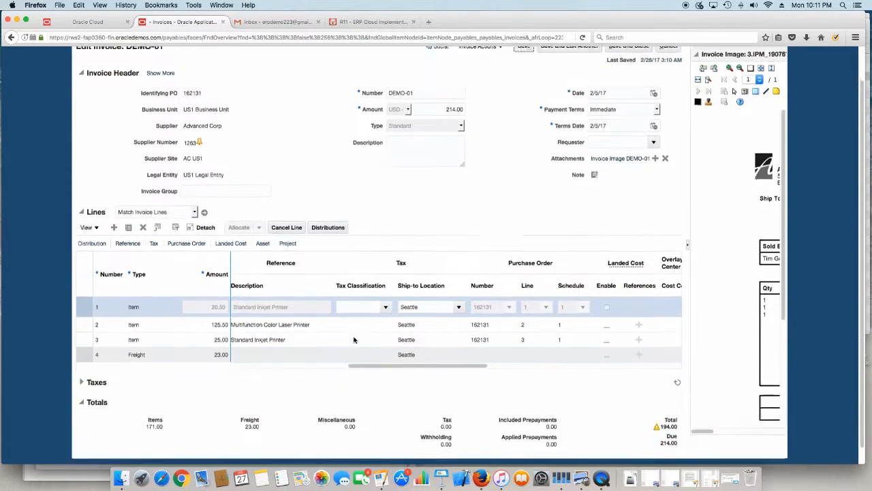
scroll(354, 336, "up", 3)
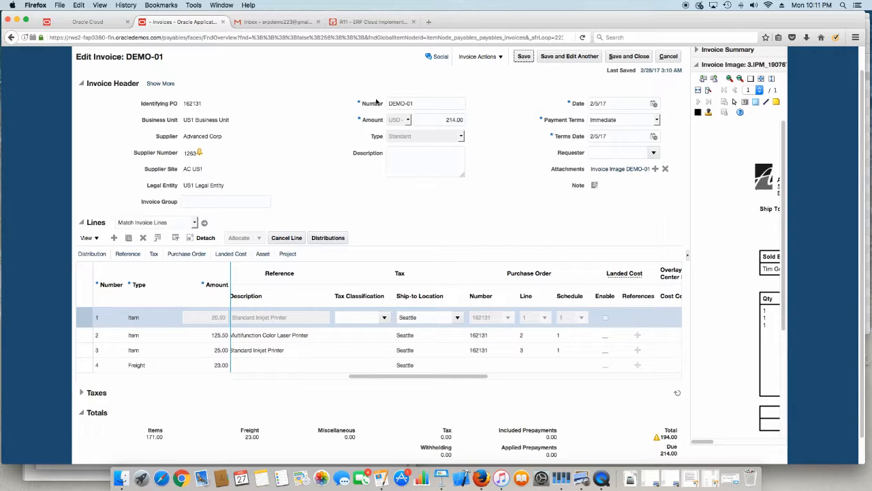
scroll(337, 137, "down", 1)
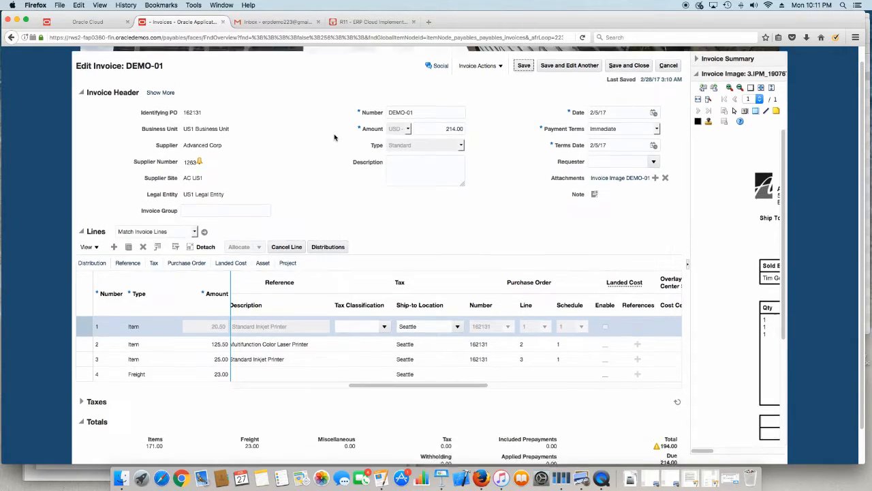
scroll(348, 134, "up", 2)
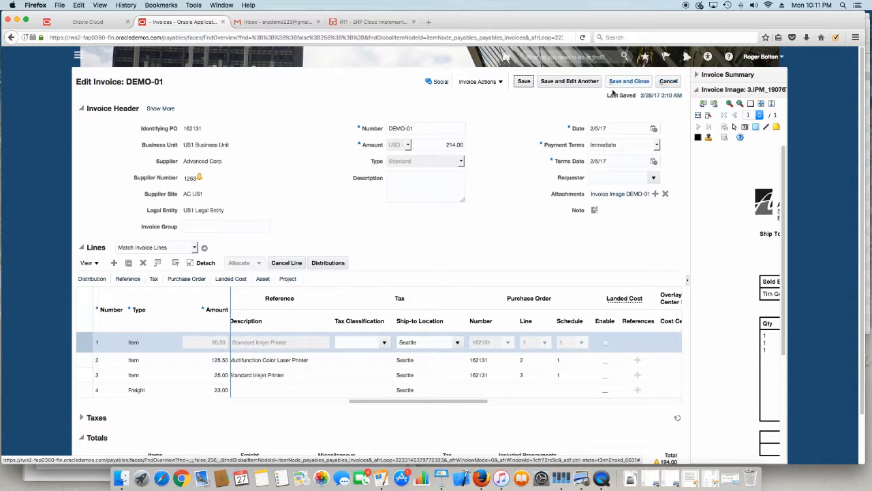
left_click(631, 83)
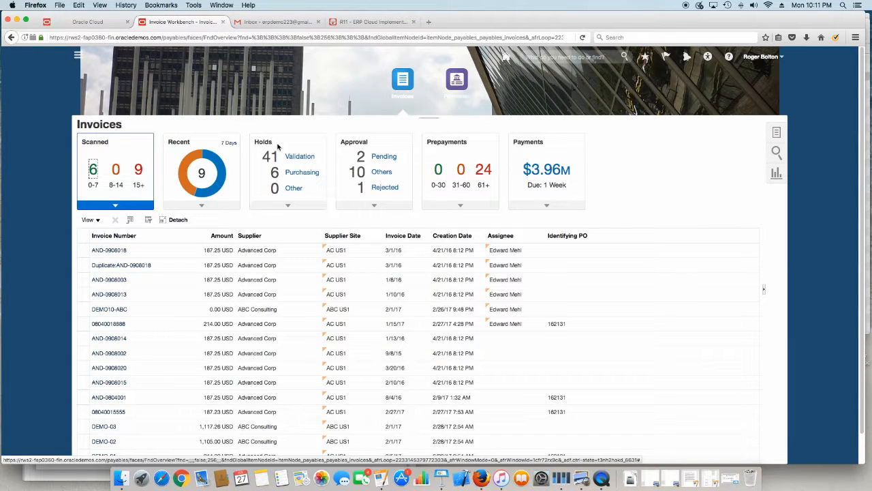
Open the scanned invoice DEMO-02 and check its header, line and totals.
scroll(41, 235, "down", 1)
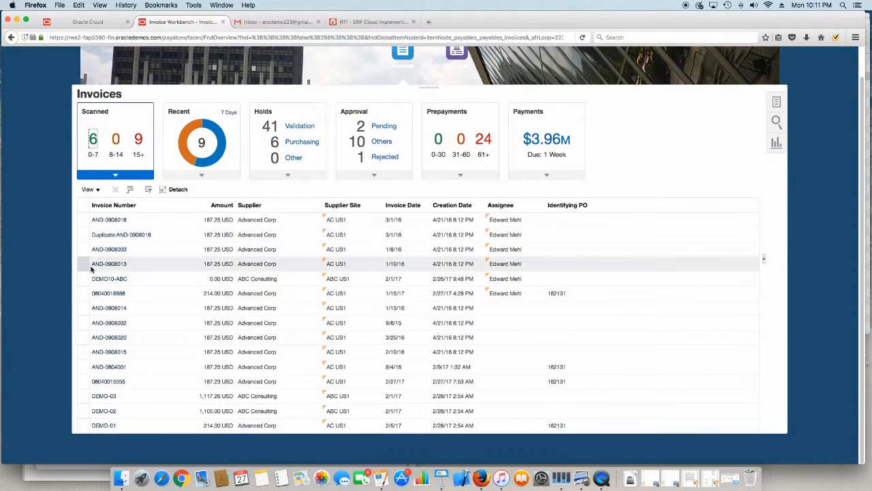
left_click(106, 412)
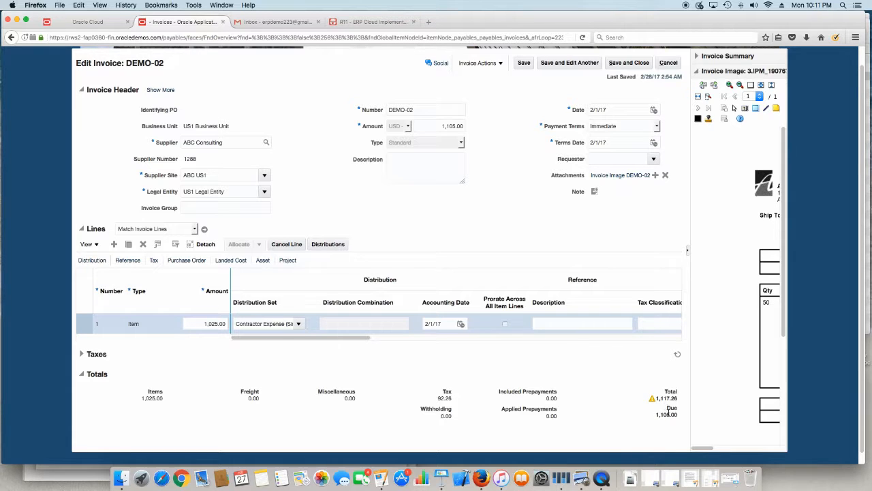
scroll(586, 427, "down", 1)
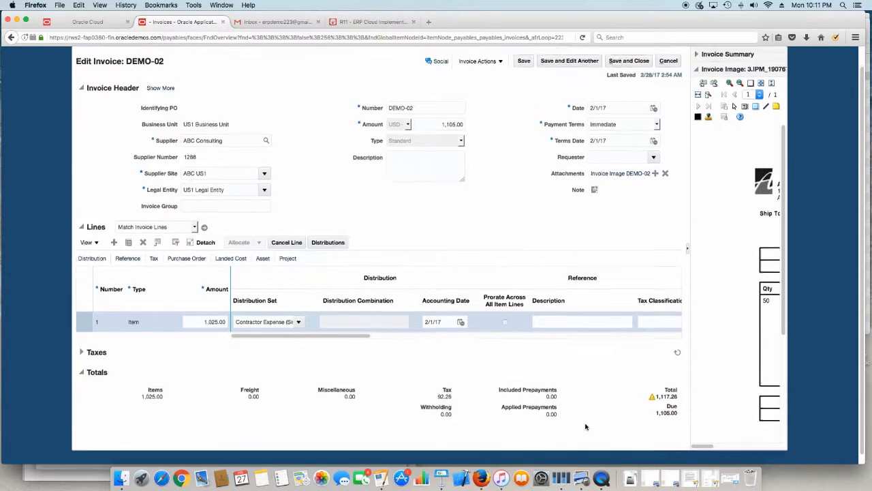
scroll(585, 426, "down", 1)
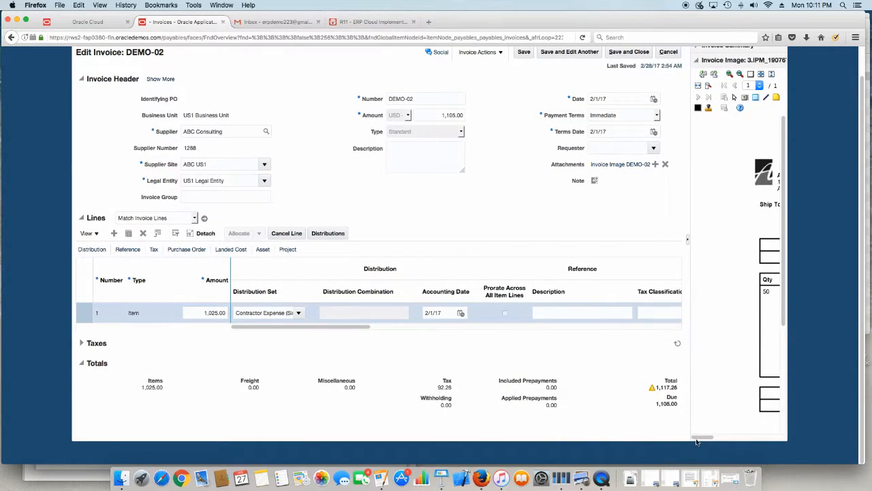
Widen the invoice image pane to compare DEMO-02's scanned sales tax and total with the invoice data, and close the invoice without saving.
left_click(688, 239)
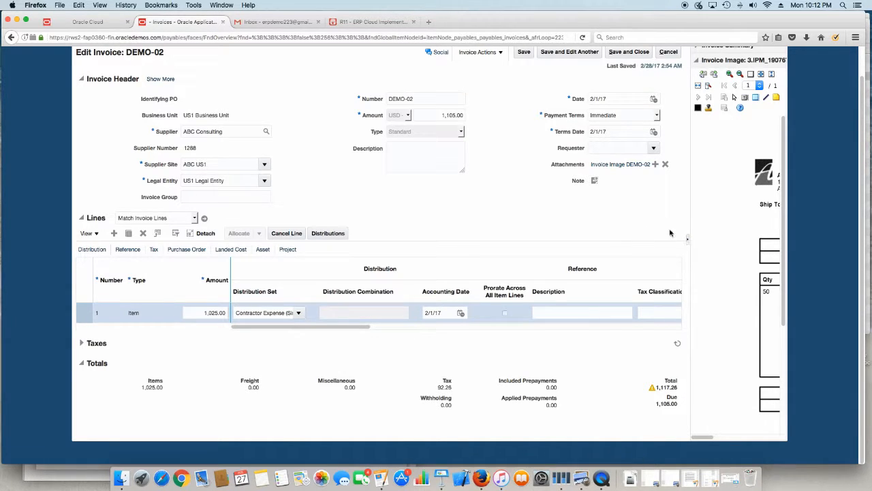
scroll(671, 236, "up", 2)
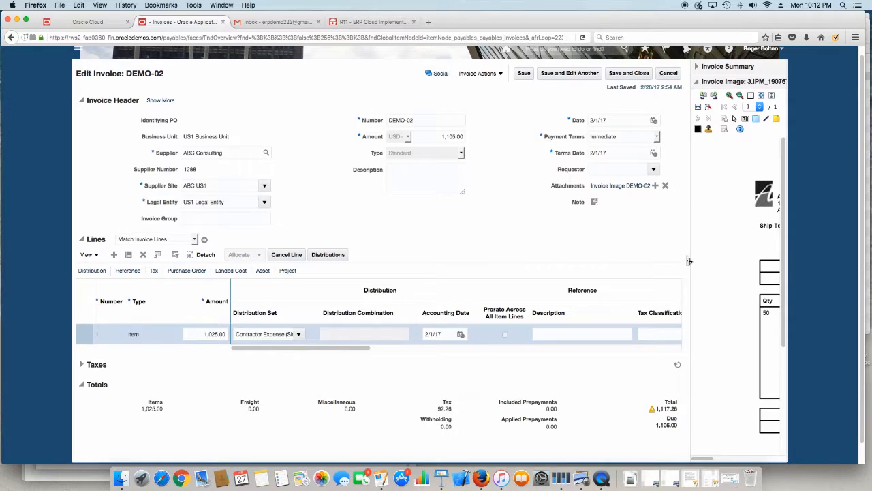
left_click_drag(689, 261, 479, 265)
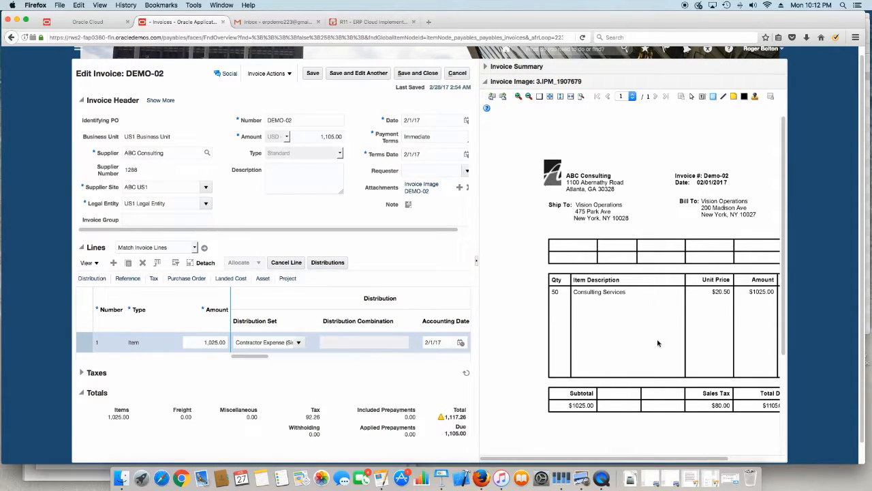
left_click_drag(617, 456, 647, 460)
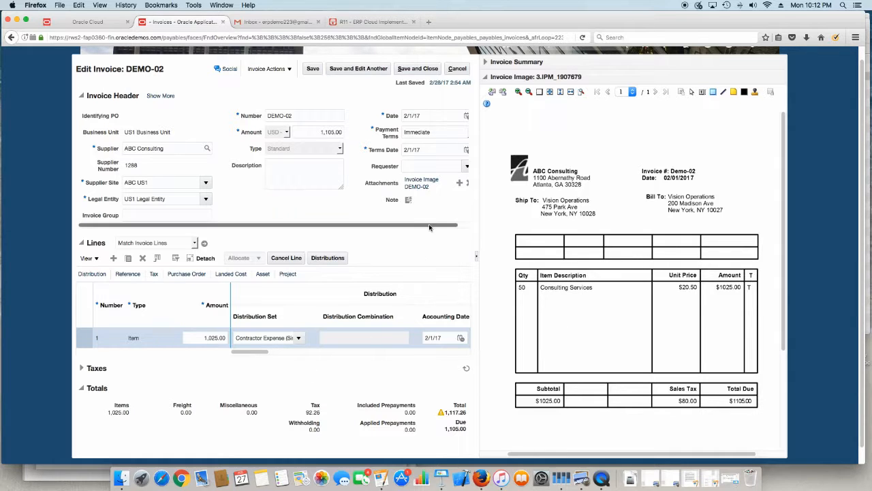
left_click(458, 71)
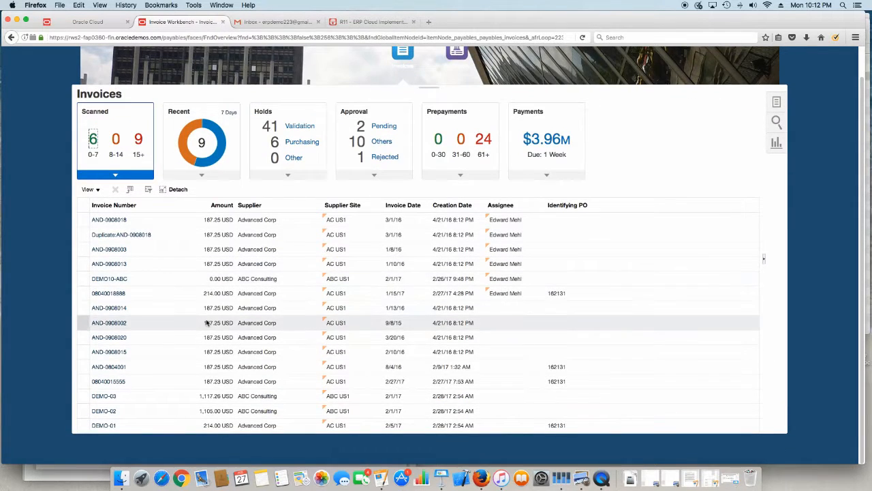
Open the scanned invoice DEMO-03, compare its totals with the sales tax and total due on the image, and close it without saving.
left_click(107, 396)
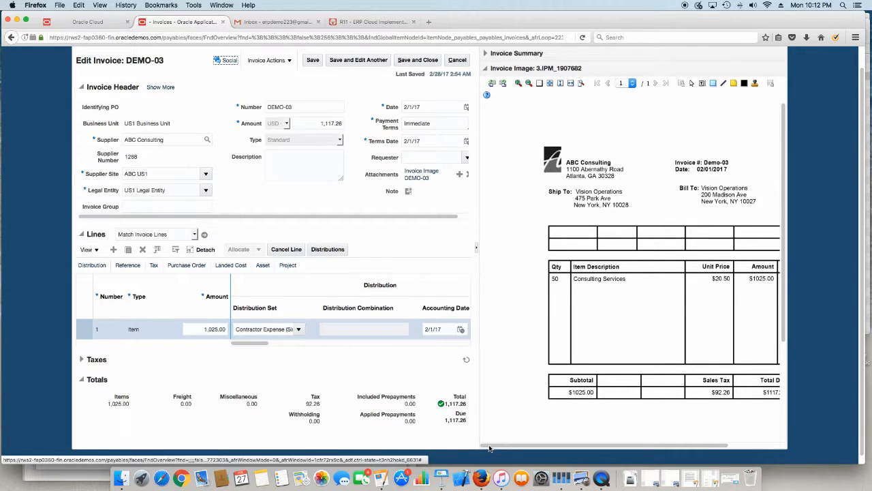
left_click_drag(489, 448, 501, 447)
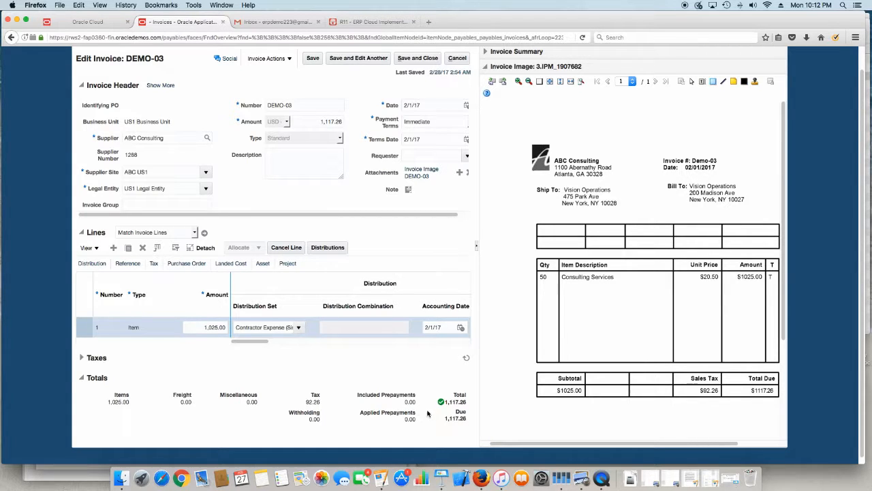
mouse_move(442, 403)
scroll(365, 101, "up", 1)
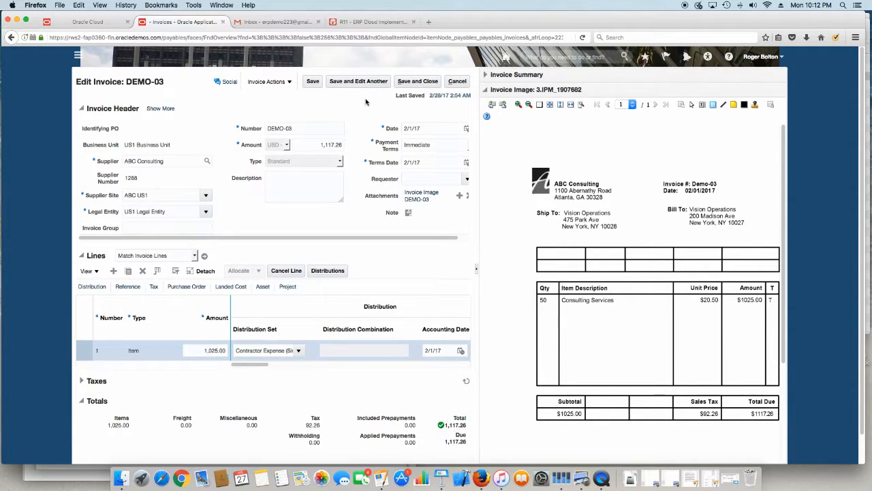
scroll(366, 101, "down", 1)
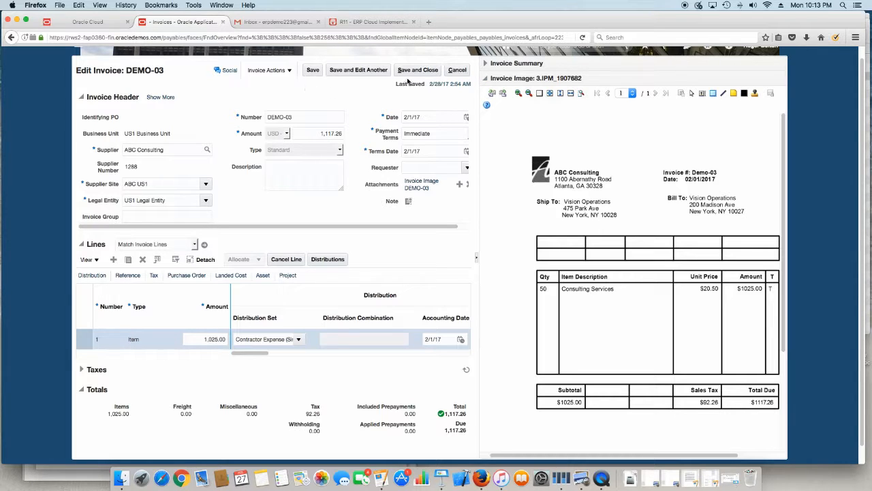
left_click(461, 71)
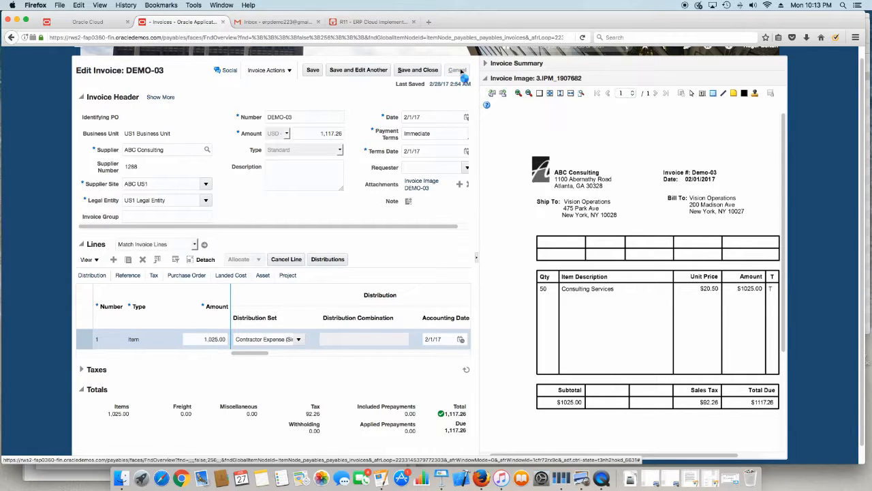